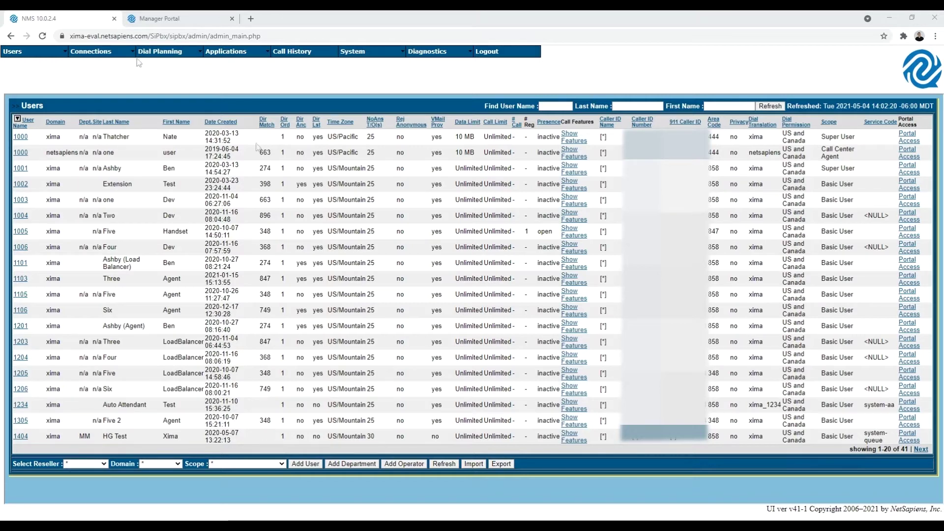
# Step: Display the NMS Users list, showing the first 20 of 41 subscriber accounts
pyautogui.moveTo(37, 67)
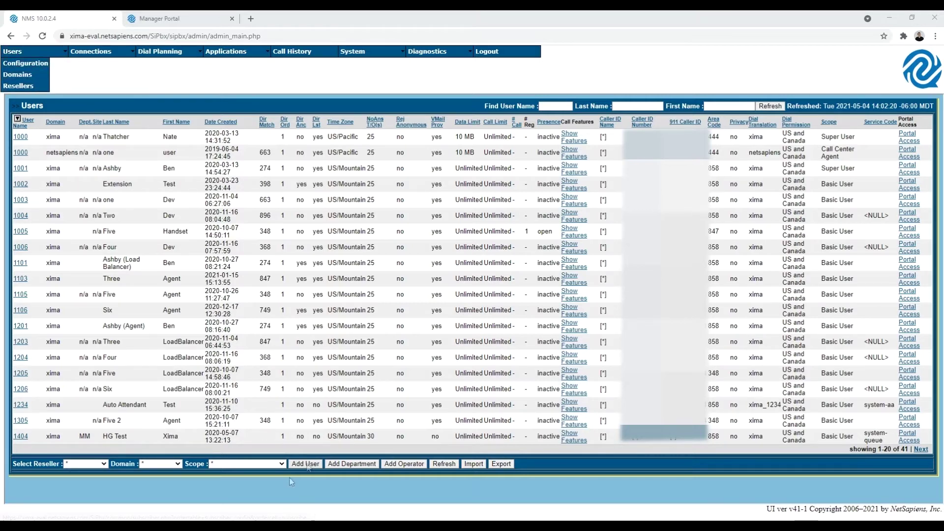
# Step: Start a new user in the xima domain with user name 1501
pyautogui.click(305, 464)
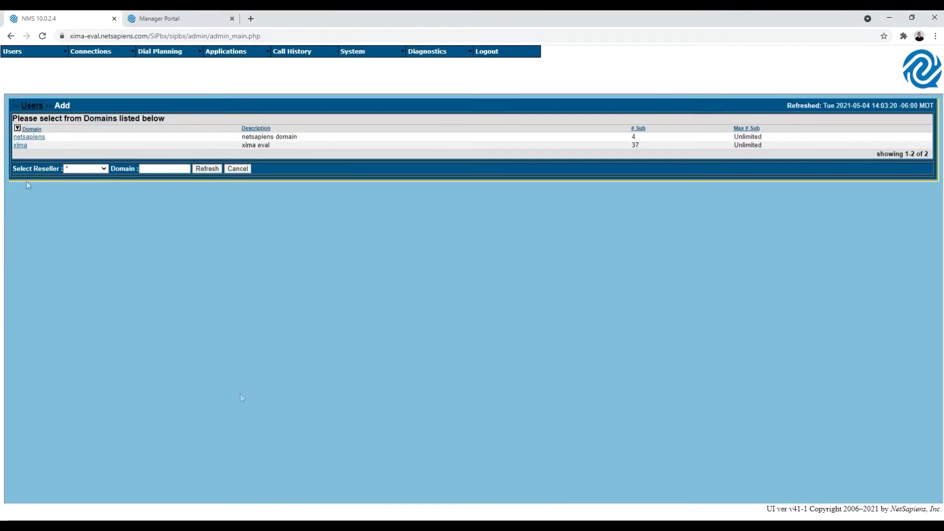
pyautogui.click(20, 147)
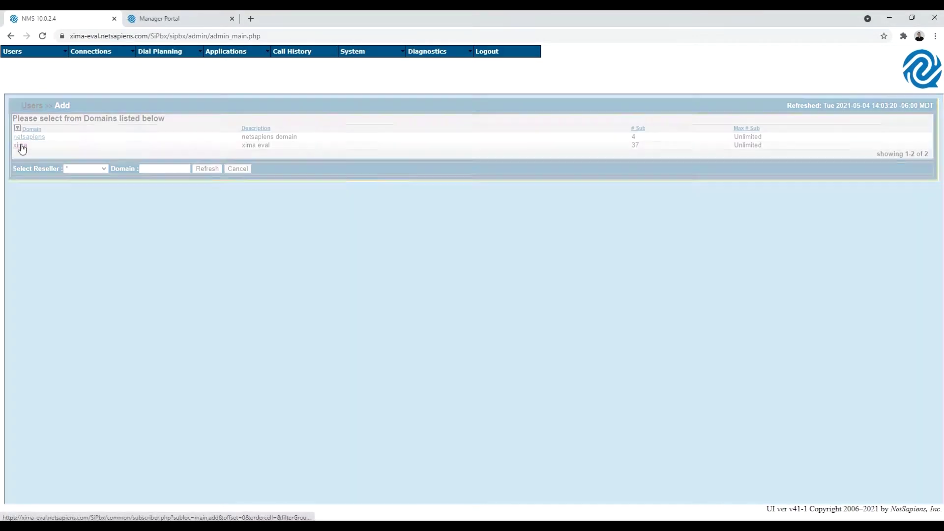
pyautogui.click(443, 117)
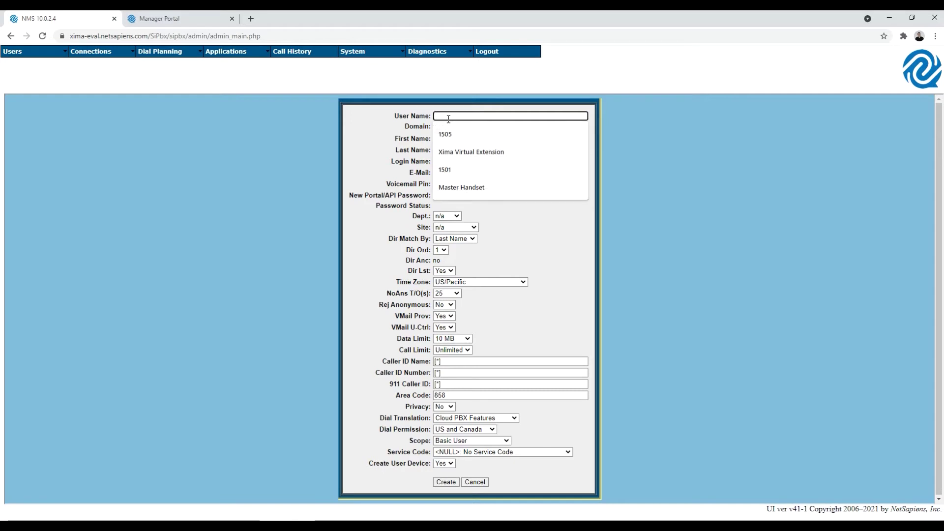
pyautogui.write('1501')
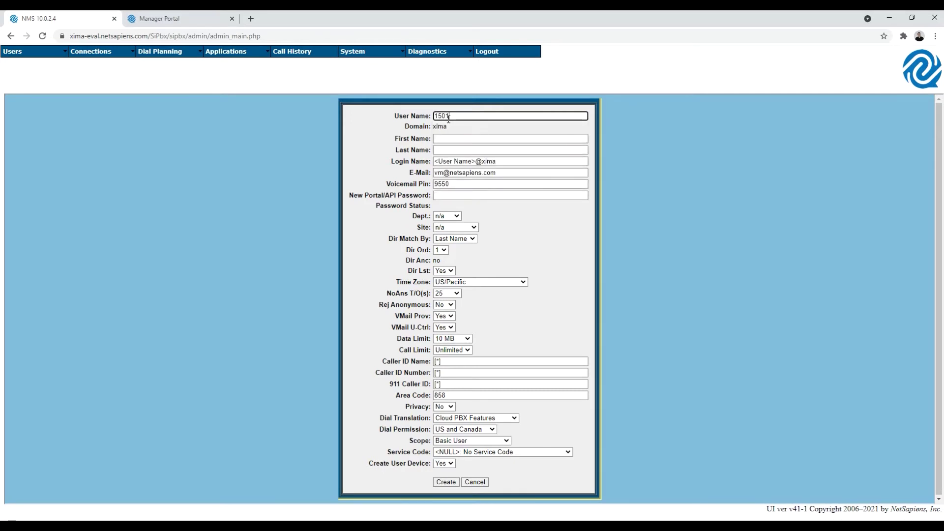
pyautogui.click(373, 122)
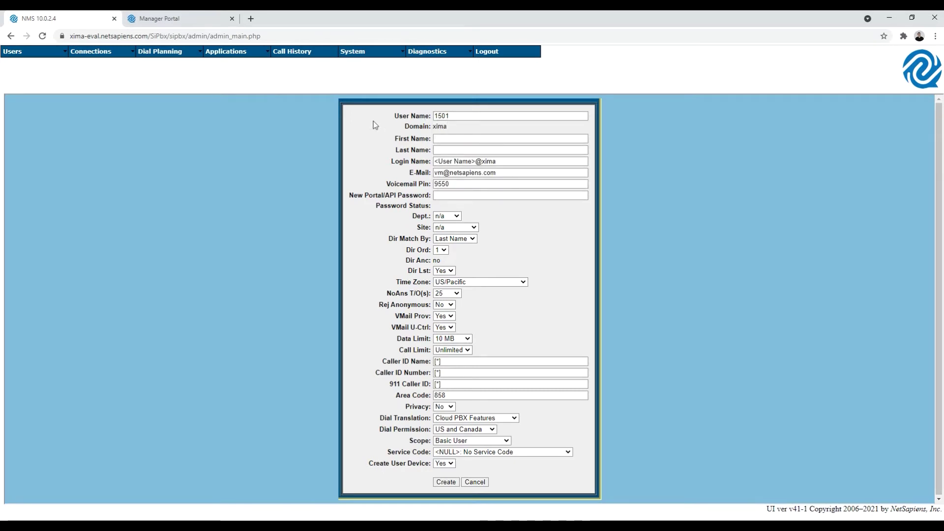
# Step: Name the user Xima Virtual Extension and set the login name to 1501@xima
pyautogui.click(440, 140)
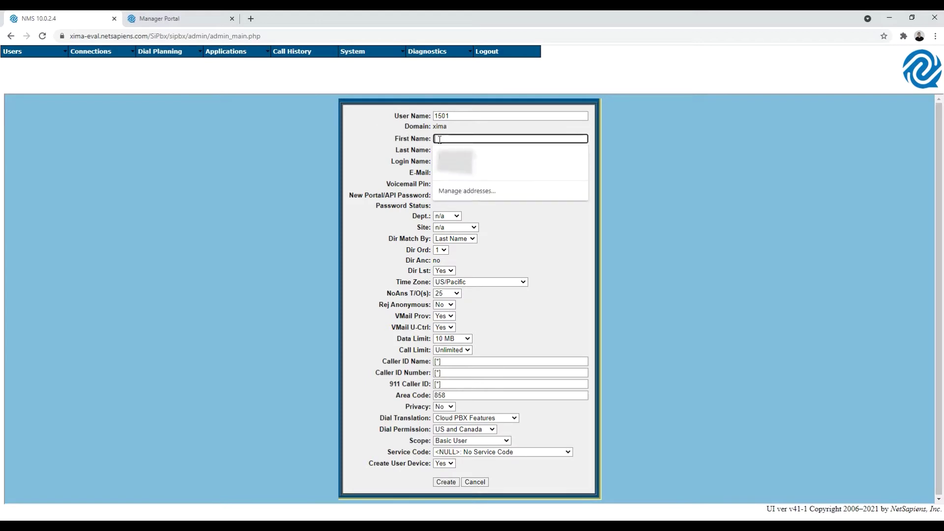
pyautogui.write('Xima')
pyautogui.press('Tab')
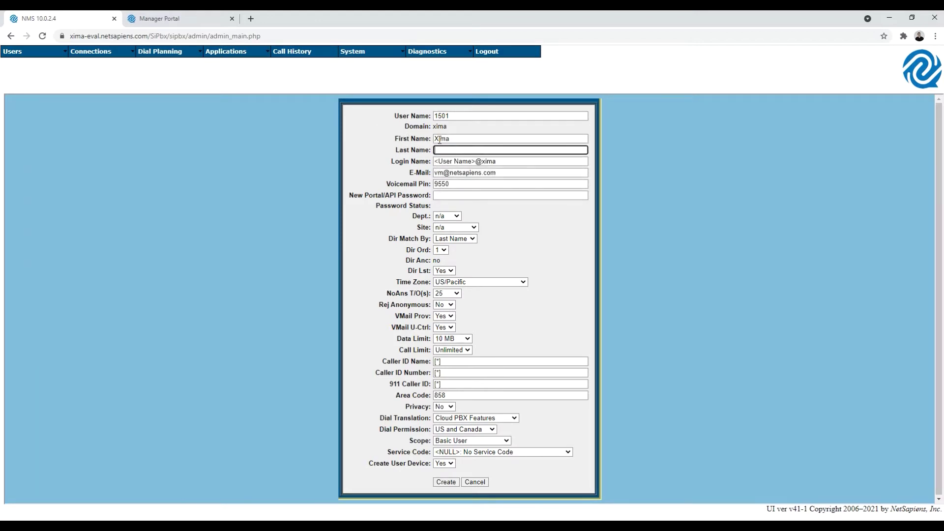
pyautogui.write('Vir')
pyautogui.click(464, 168)
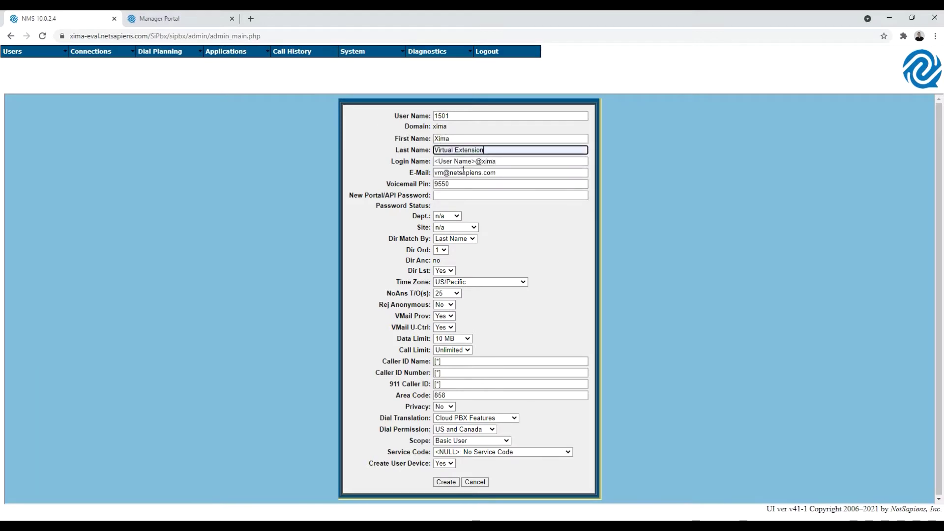
pyautogui.moveTo(473, 160); pyautogui.dragTo(331, 161)
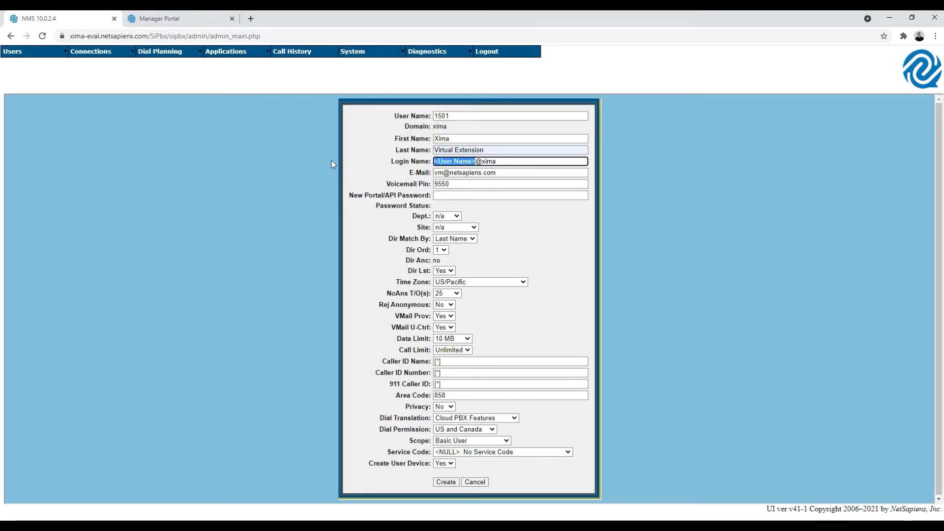
pyautogui.write('1501')
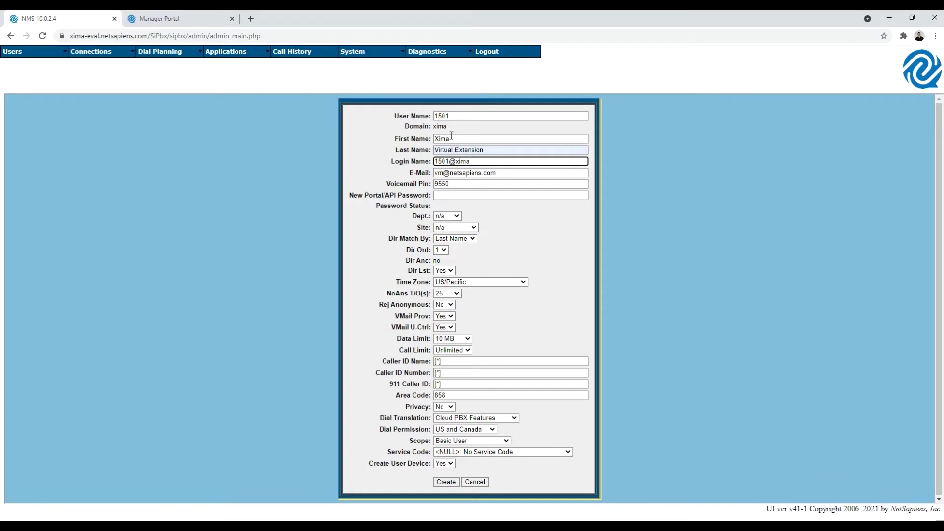
# Step: Fill in the user's e-mail address, voicemail PIN and portal password
pyautogui.moveTo(505, 174); pyautogui.dragTo(406, 169)
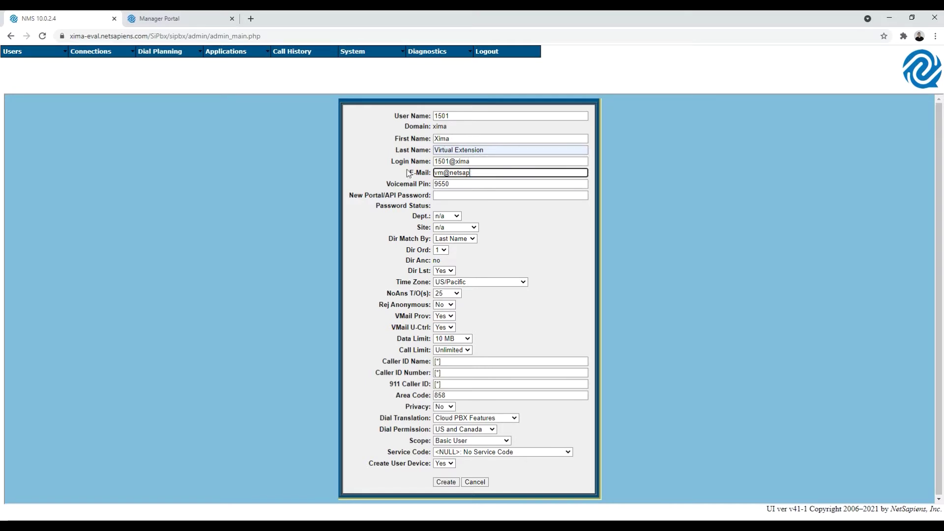
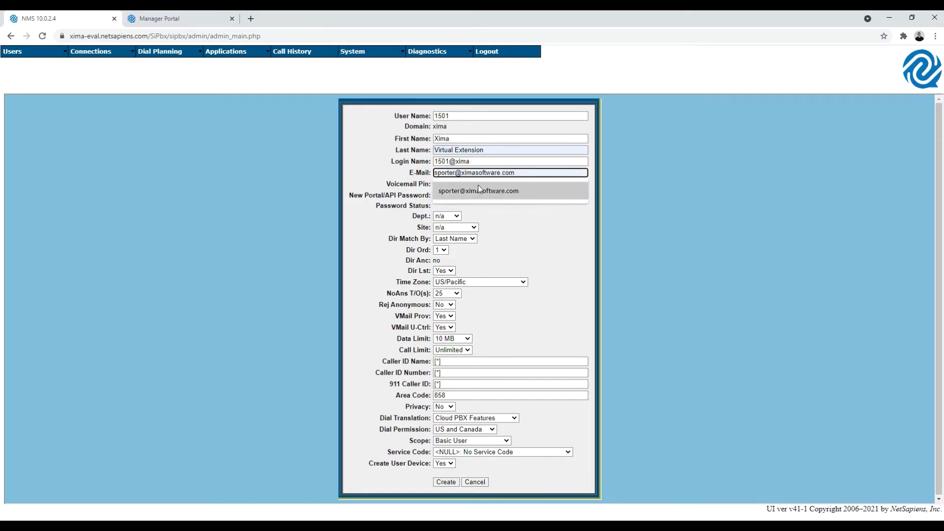
pyautogui.click(478, 191)
pyautogui.press('Tab')
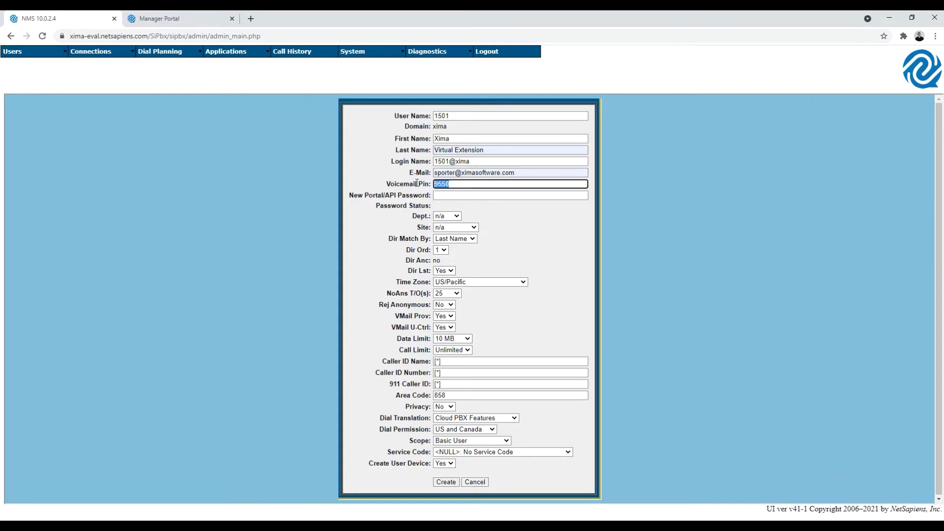
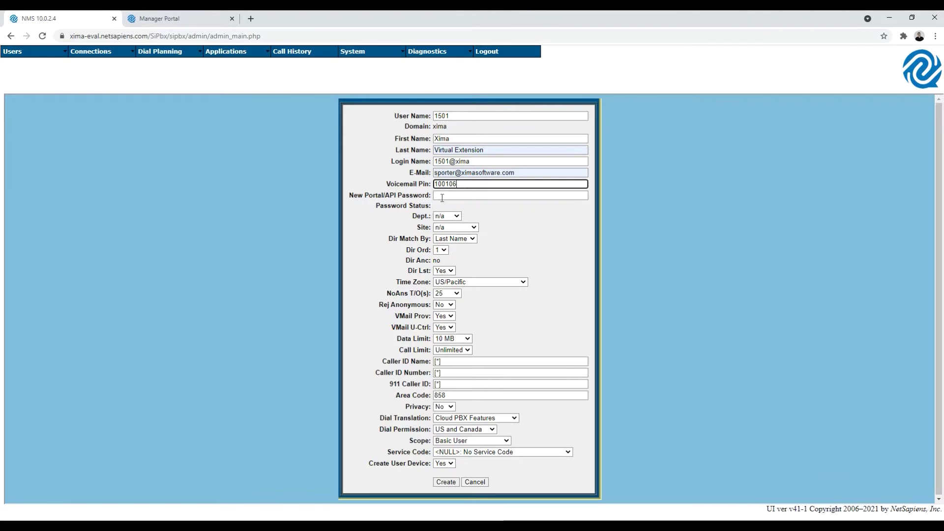
pyautogui.press('Tab')
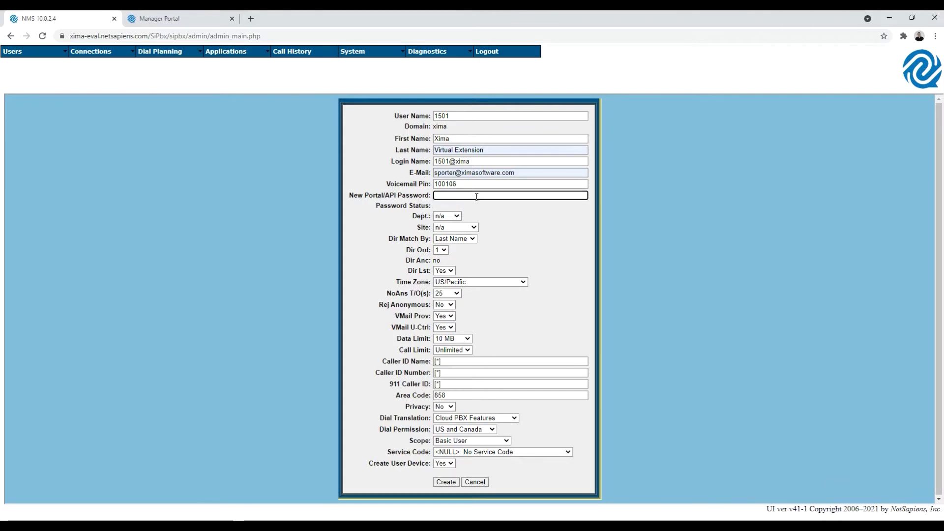
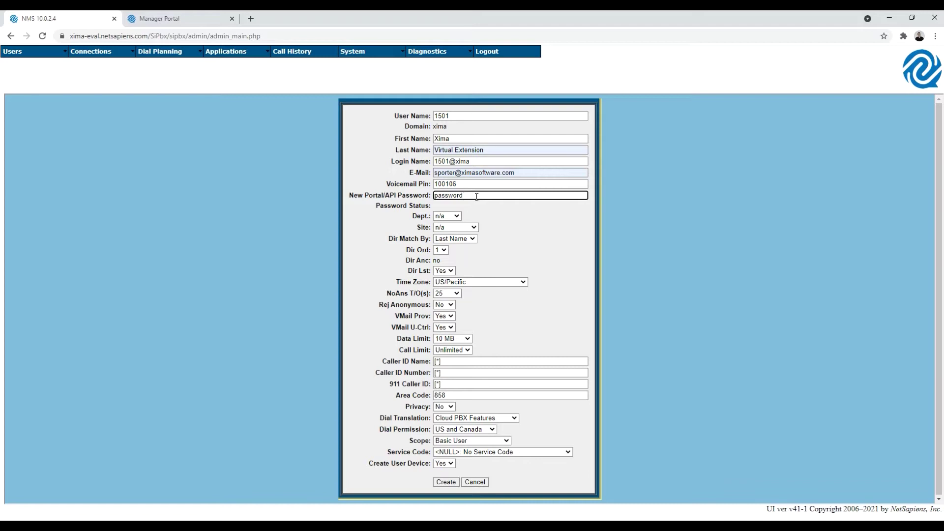
# Step: Keep Call Limit on Unlimited and choose Super User as the 1501 user's scope
pyautogui.click(467, 350)
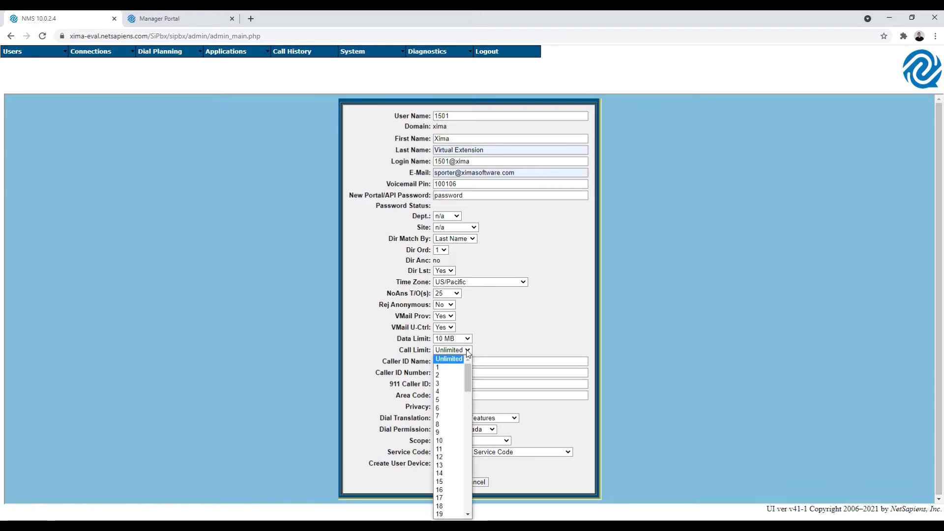
pyautogui.click(467, 351)
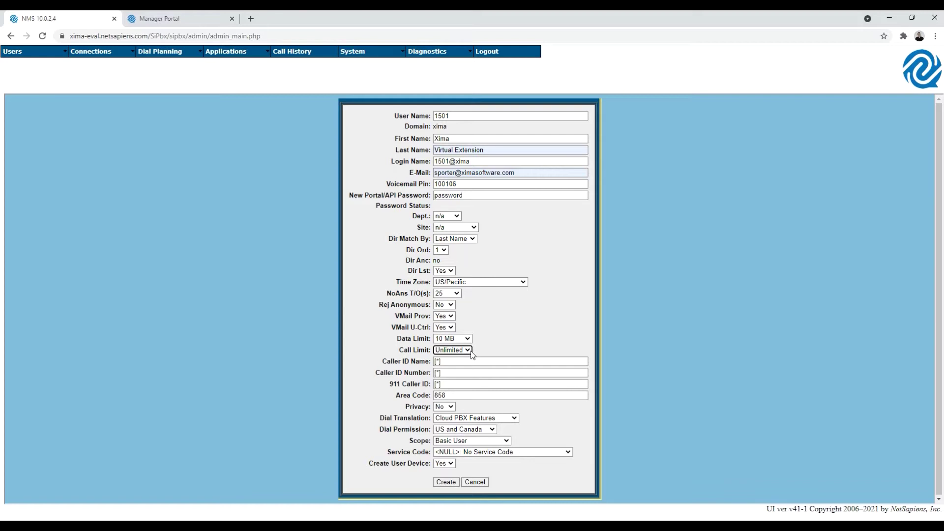
pyautogui.click(469, 351)
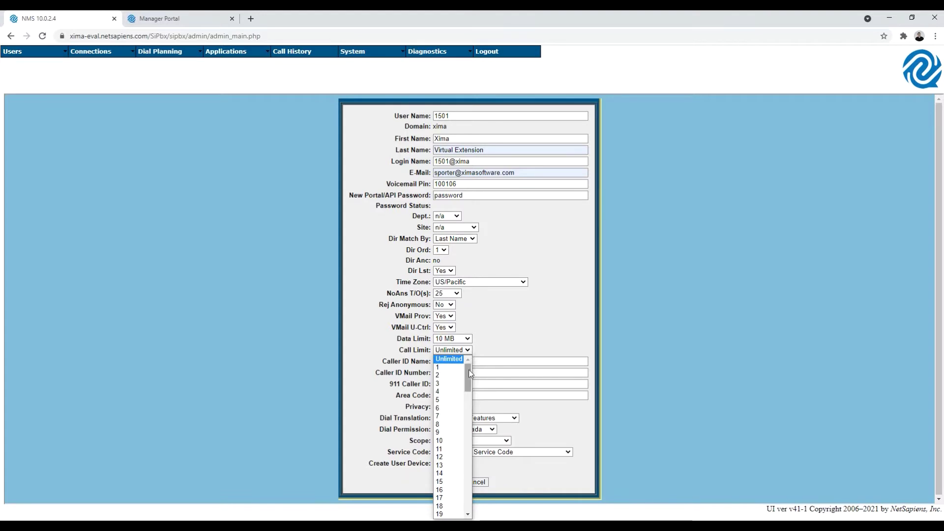
pyautogui.moveTo(468, 374); pyautogui.dragTo(450, 503)
pyautogui.scroll(15, 452, 508)
pyautogui.click(446, 361)
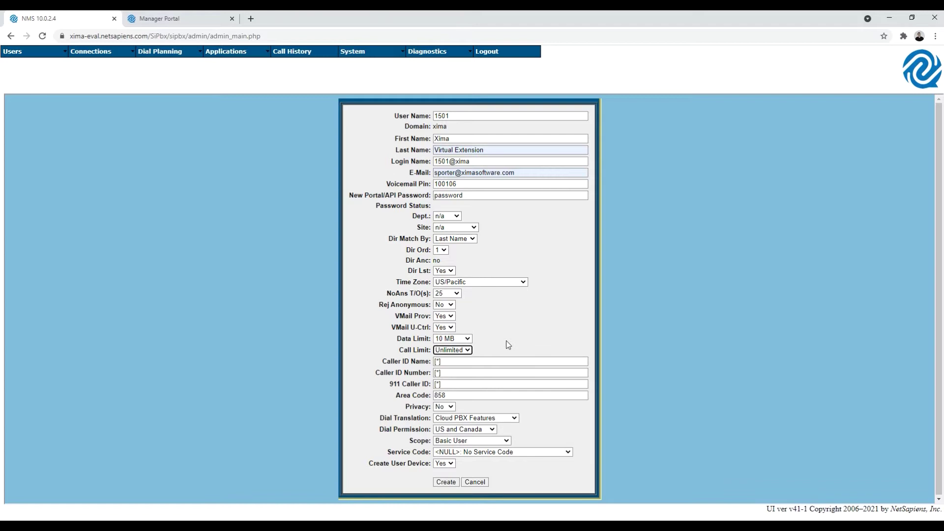
pyautogui.click(468, 349)
pyautogui.click(470, 350)
pyautogui.click(500, 442)
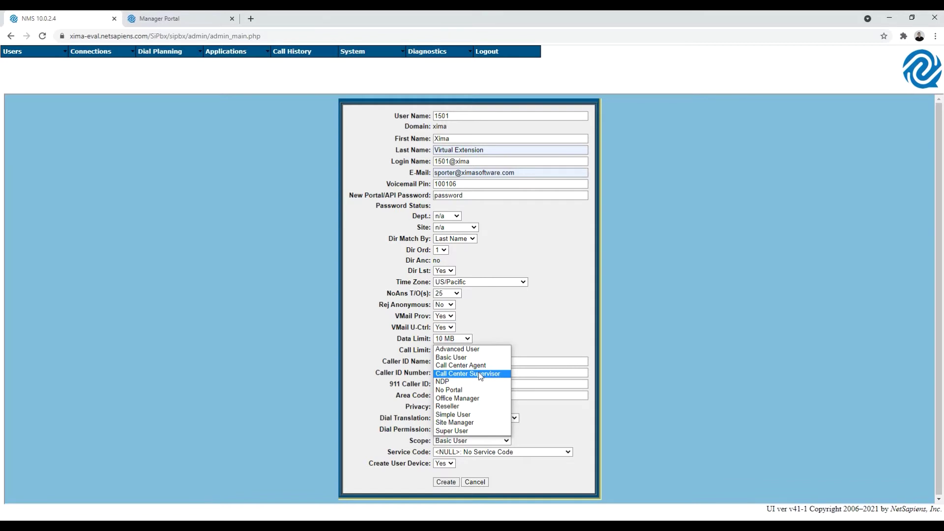
pyautogui.click(460, 432)
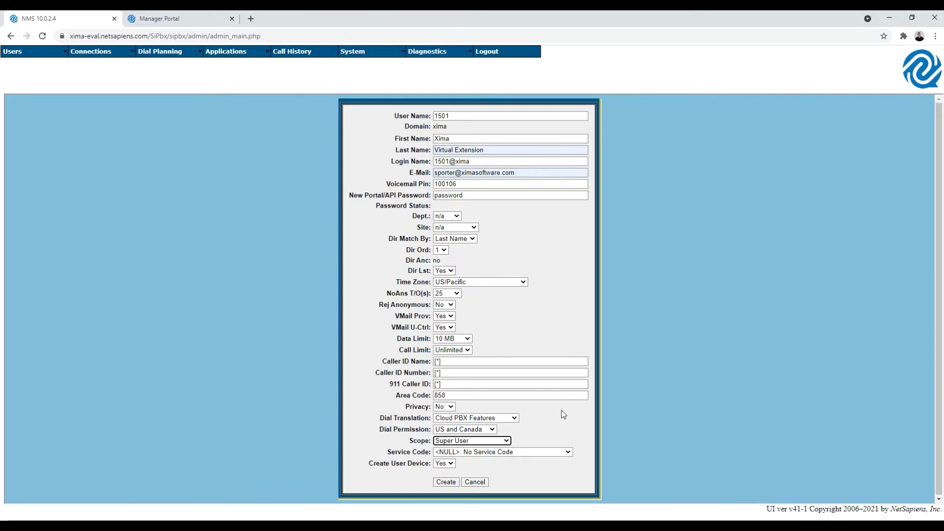
# Step: Create user 1501 and its device, then page to users 21–40
pyautogui.click(456, 482)
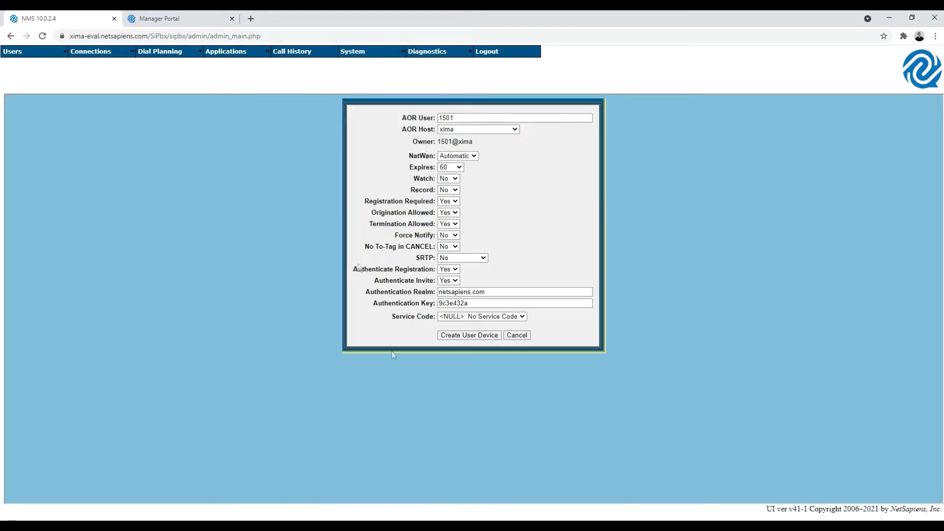
pyautogui.click(468, 337)
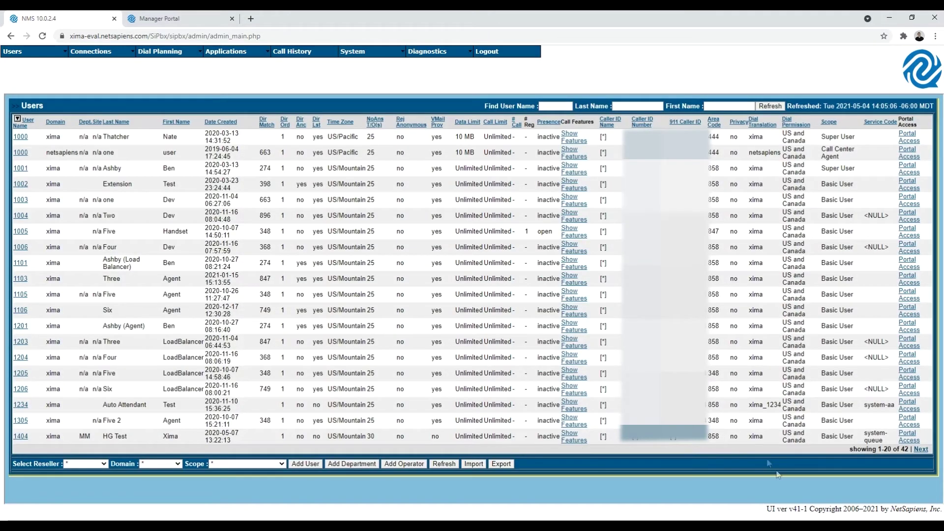
pyautogui.click(921, 450)
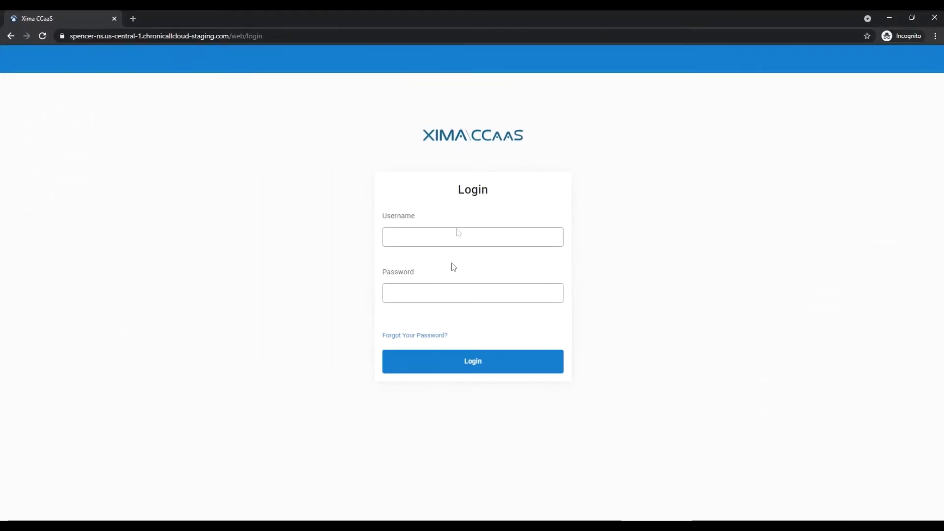
# Step: Log in to Xima CCaaS as Administrator with the account password
pyautogui.click(418, 233)
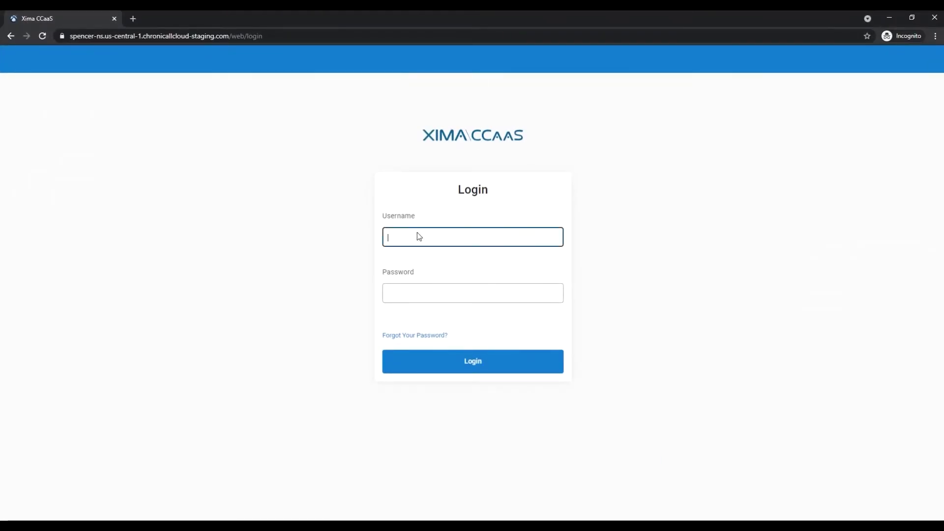
pyautogui.write('Ad')
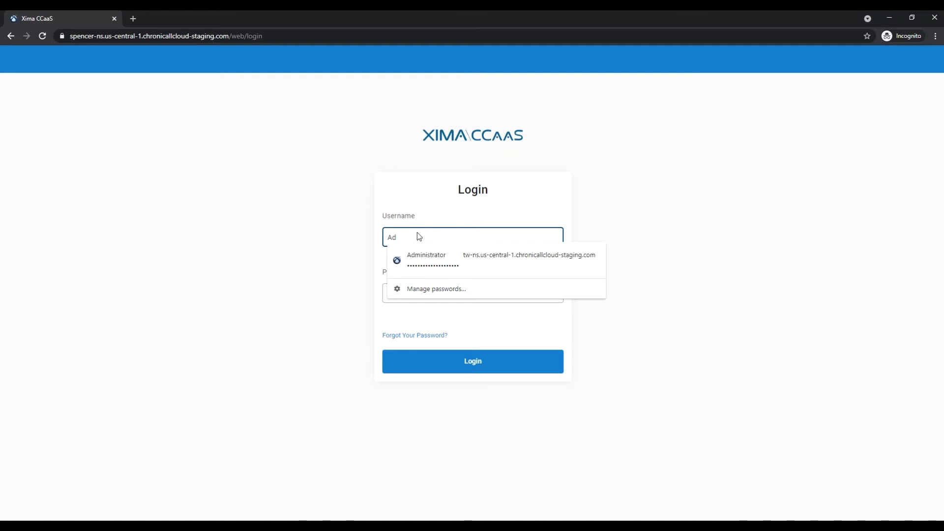
pyautogui.write('ministrator')
pyautogui.press('Tab')
pyautogui.write('••')
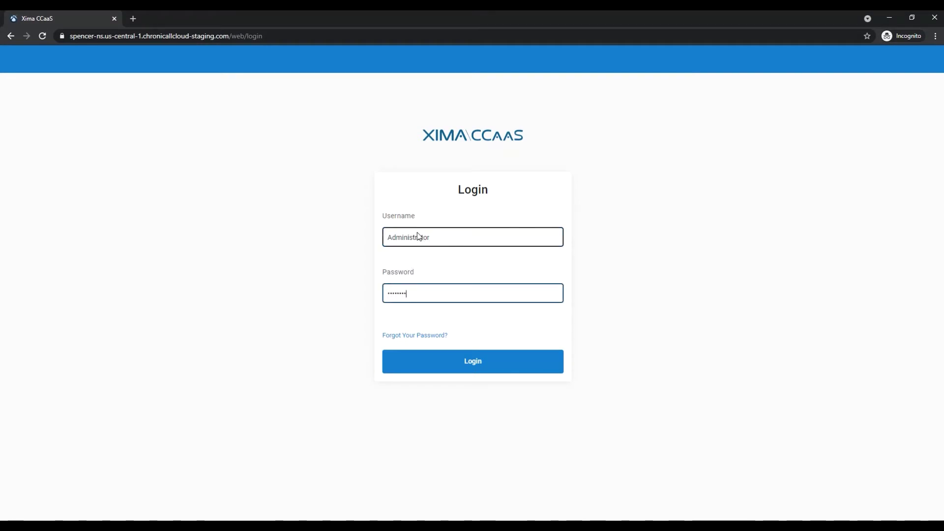
pyautogui.write('••••••')
pyautogui.press('Return')
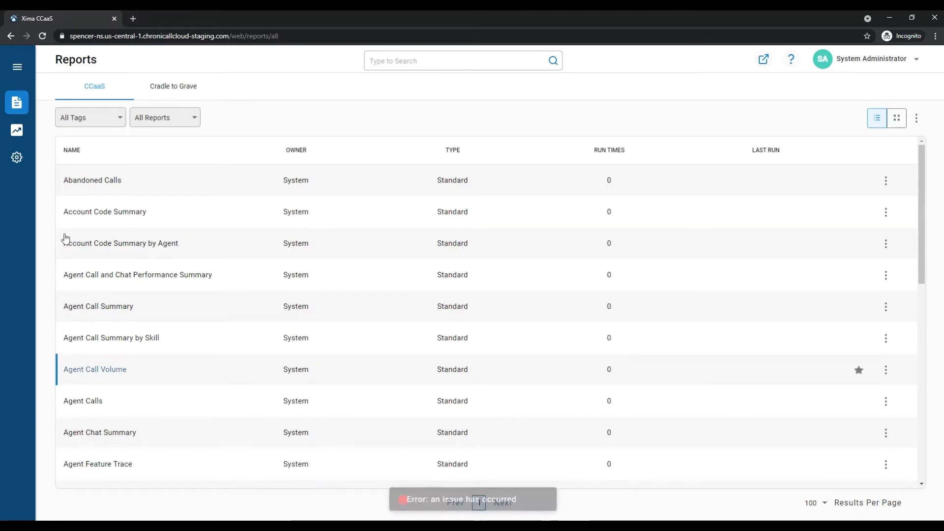
# Step: Open Target Platform Configuration and place the cursor in the Domain field
pyautogui.click(17, 158)
pyautogui.click(74, 155)
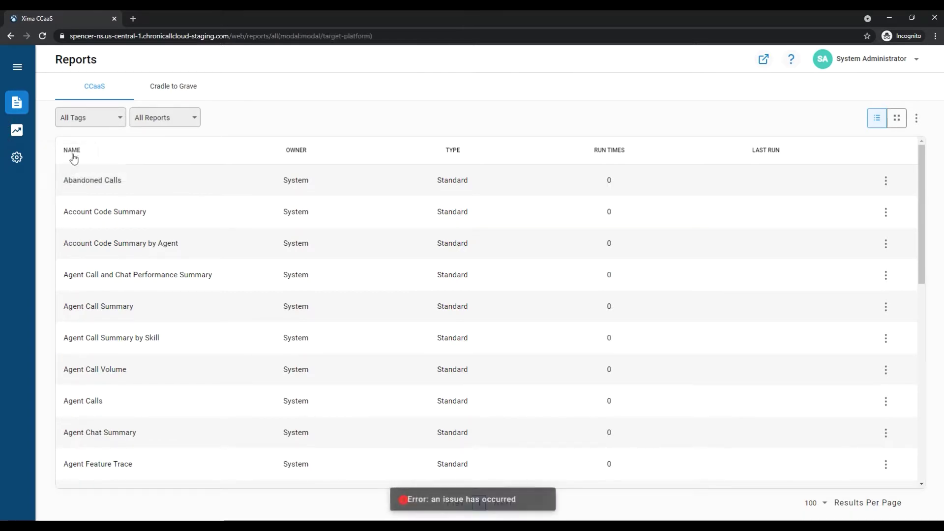
pyautogui.click(415, 150)
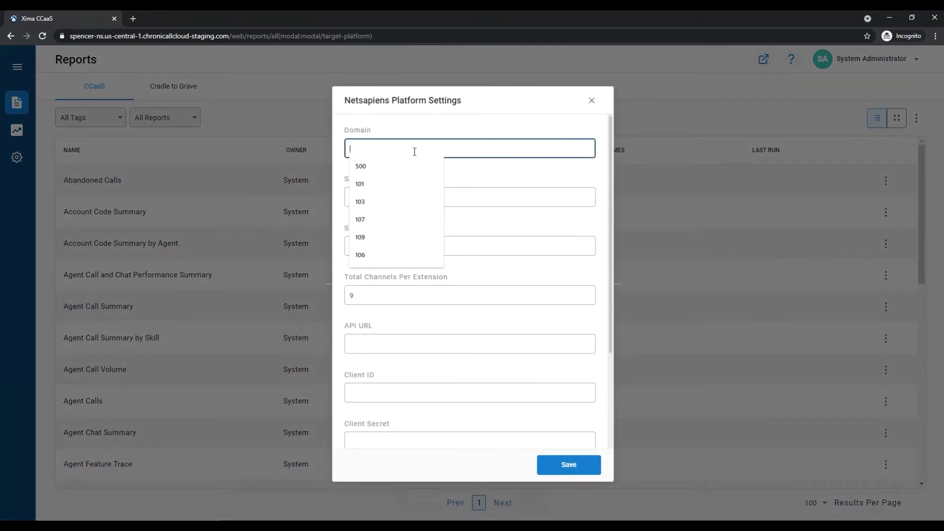
pyautogui.click(423, 126)
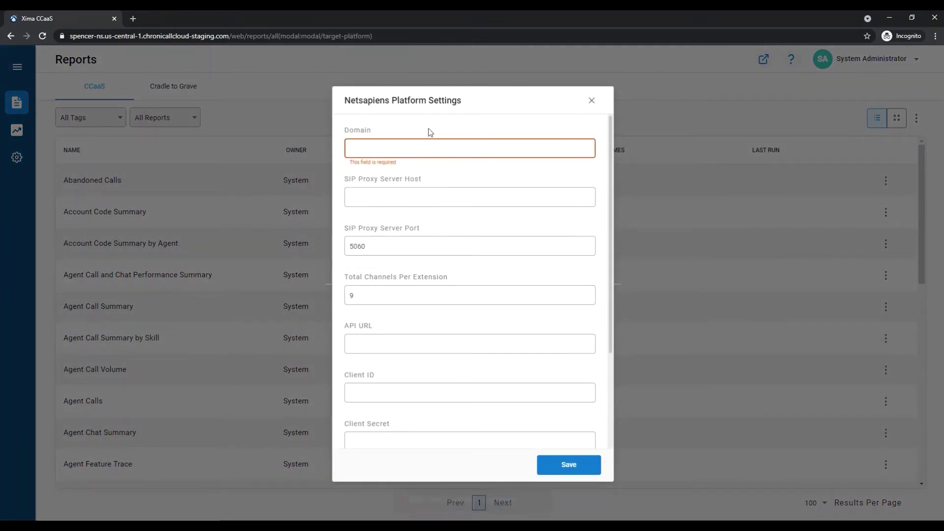
# Step: Inspect the SIP proxy port 5060, API URL, Client Secret, Admin and Client ID fields
pyautogui.doubleClick(395, 247)
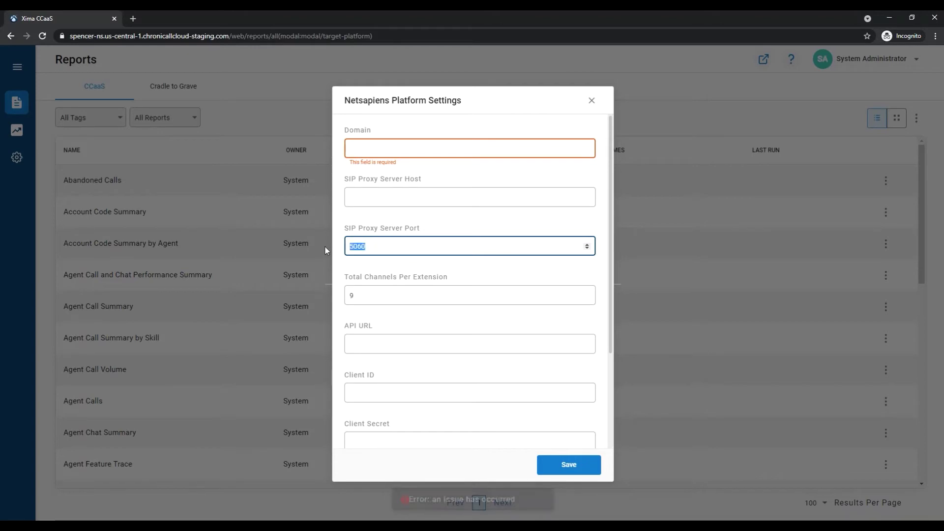
pyautogui.click(390, 336)
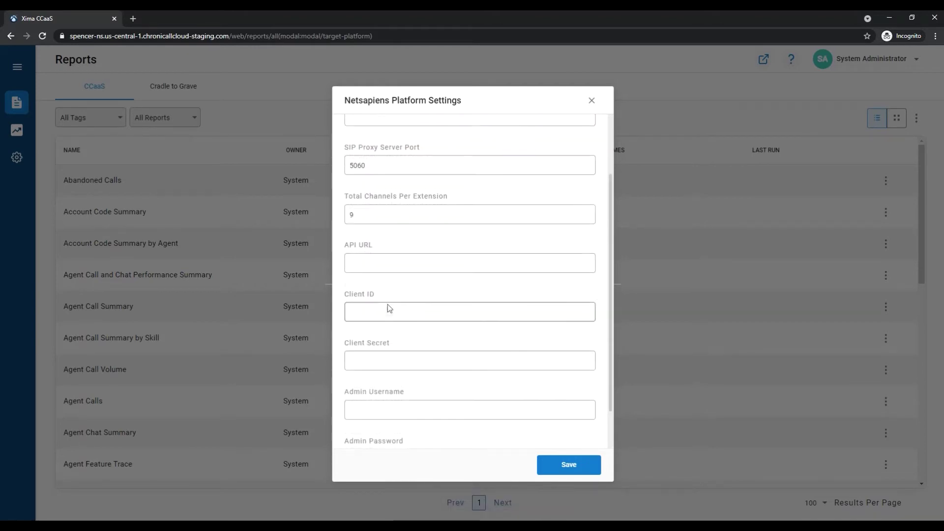
pyautogui.click(386, 359)
pyautogui.scroll(-1, 386, 359)
pyautogui.click(388, 360)
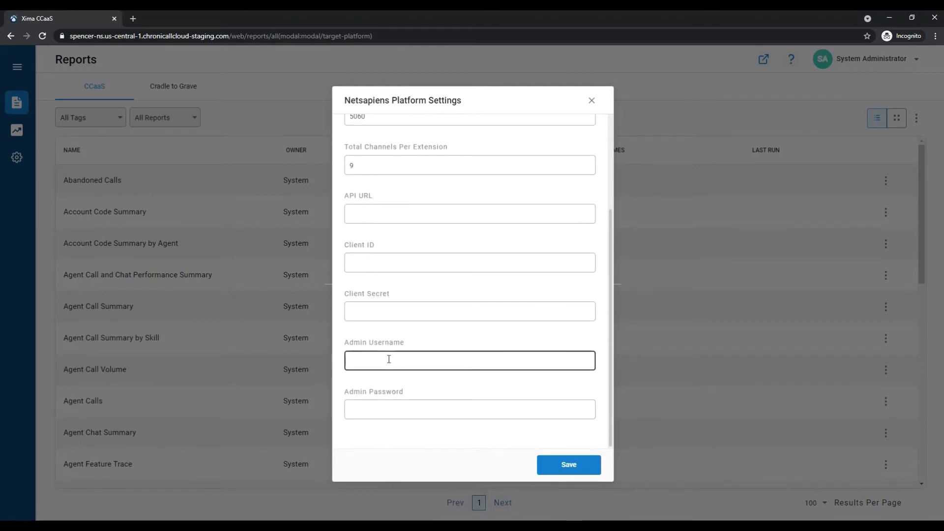
pyautogui.click(382, 410)
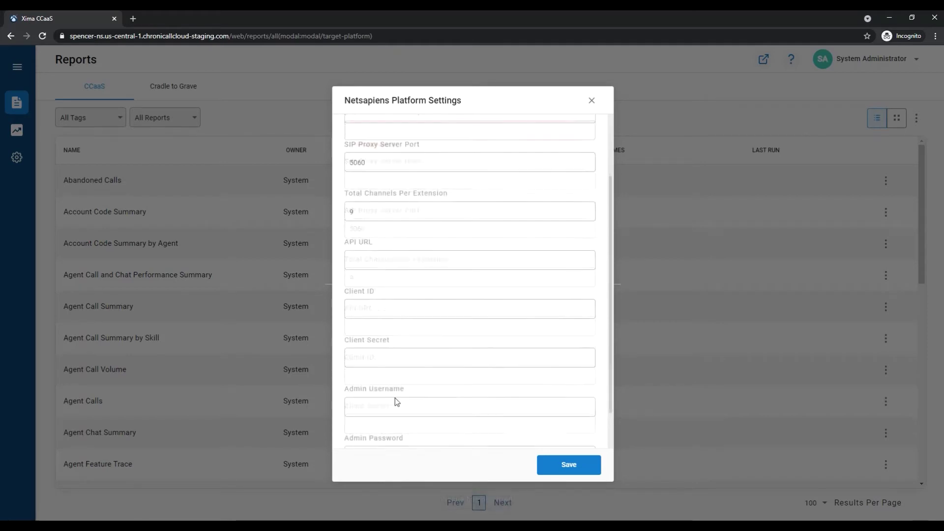
pyautogui.click(394, 397)
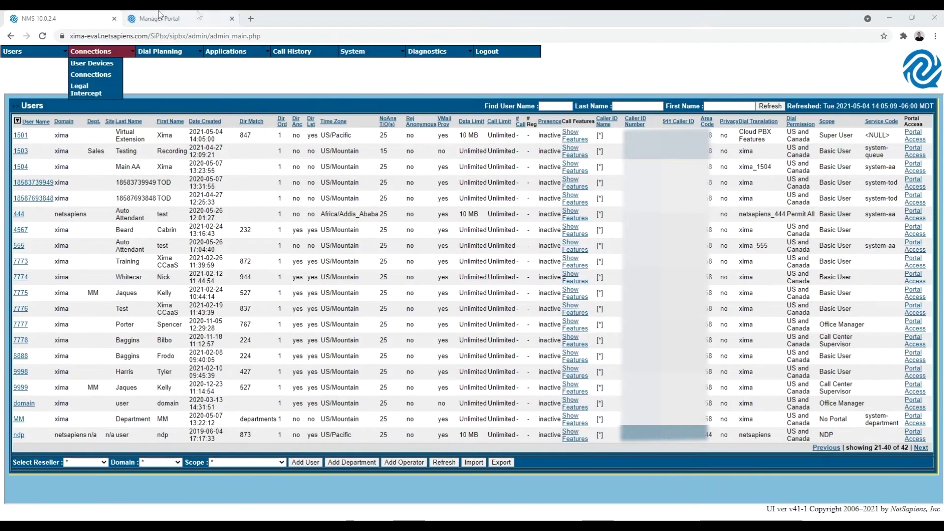
# Step: Log in to the Manager Portal and open the xima domain's users
pyautogui.click(158, 14)
pyautogui.click(456, 262)
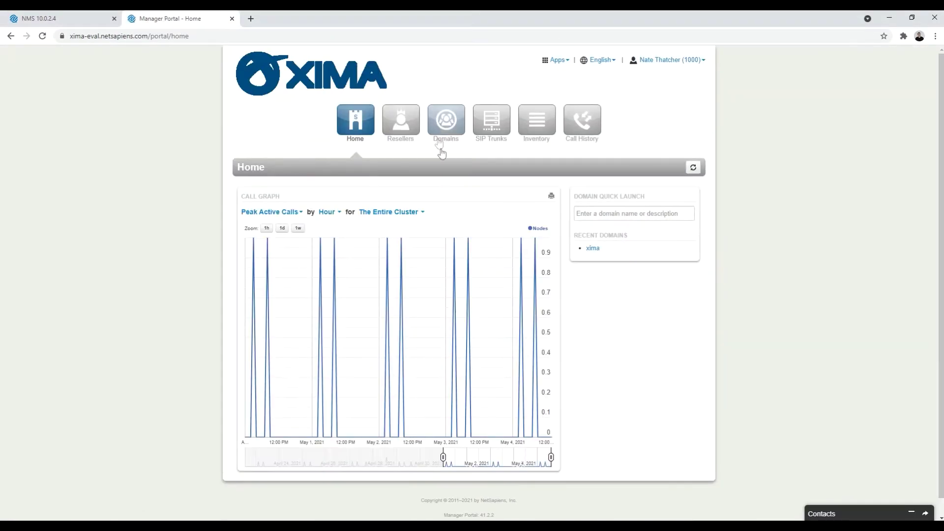
pyautogui.click(450, 121)
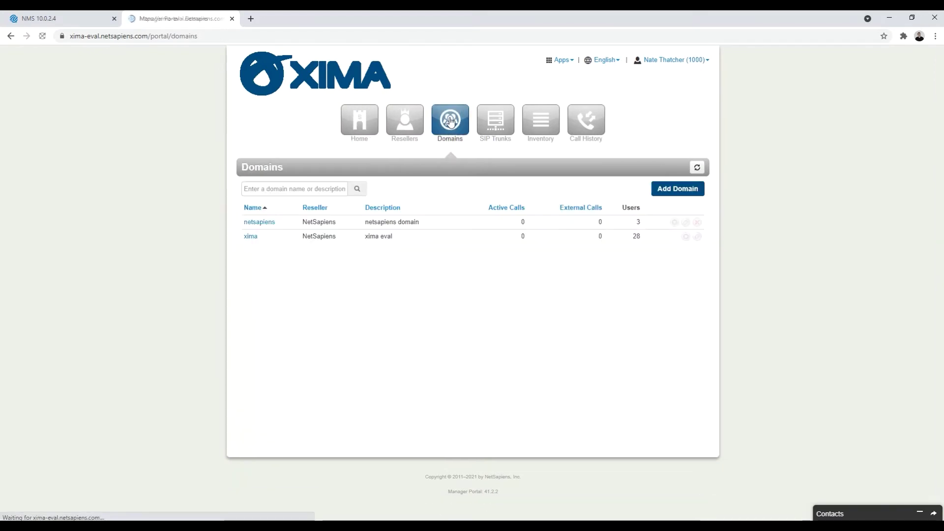
pyautogui.click(251, 237)
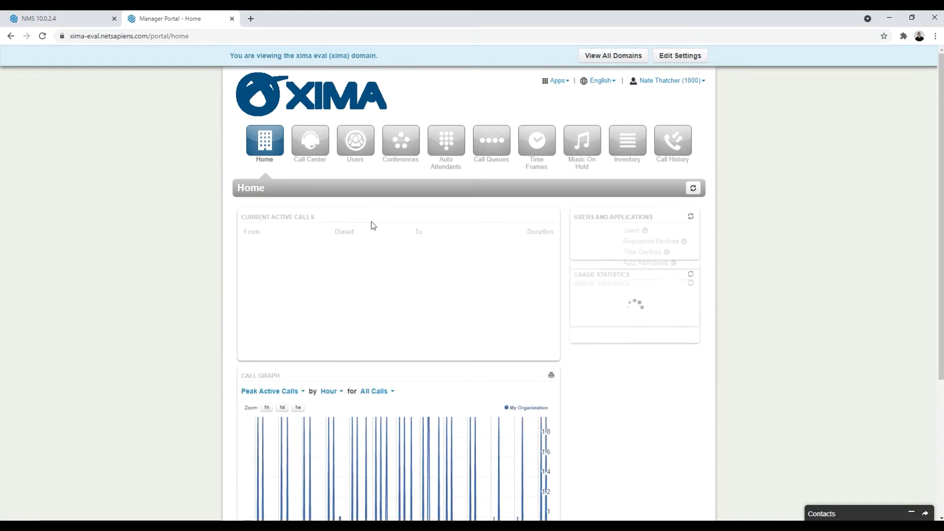
pyautogui.click(356, 145)
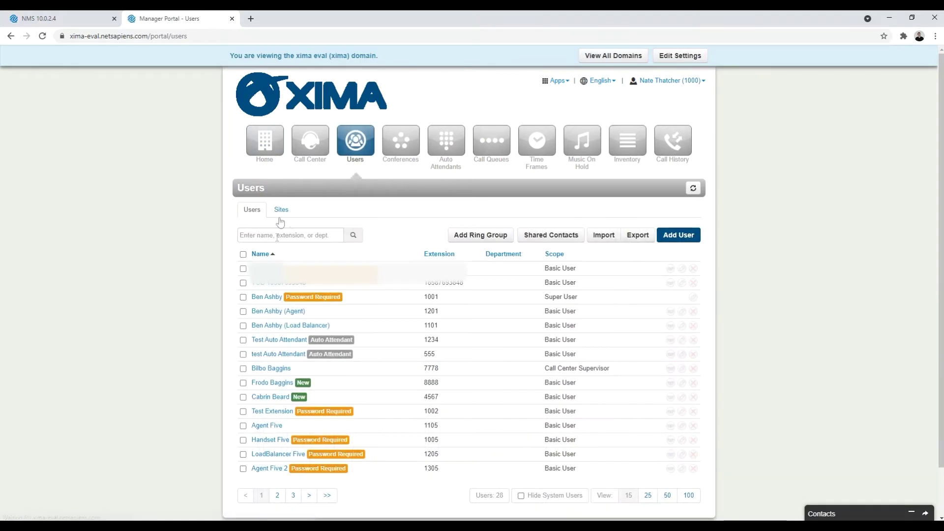
# Step: Find user 1501 and open its phone's Edit Phone details
pyautogui.click(278, 235)
pyautogui.write('1501')
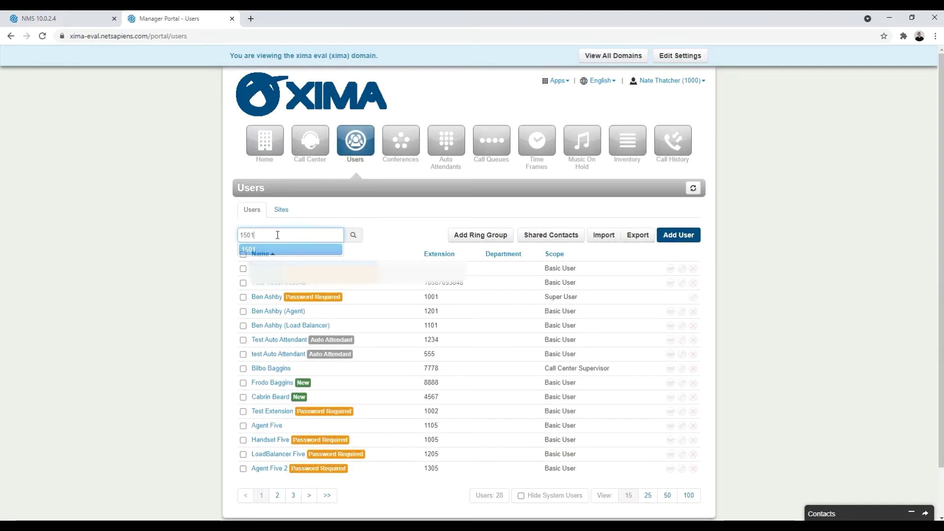
pyautogui.click(270, 250)
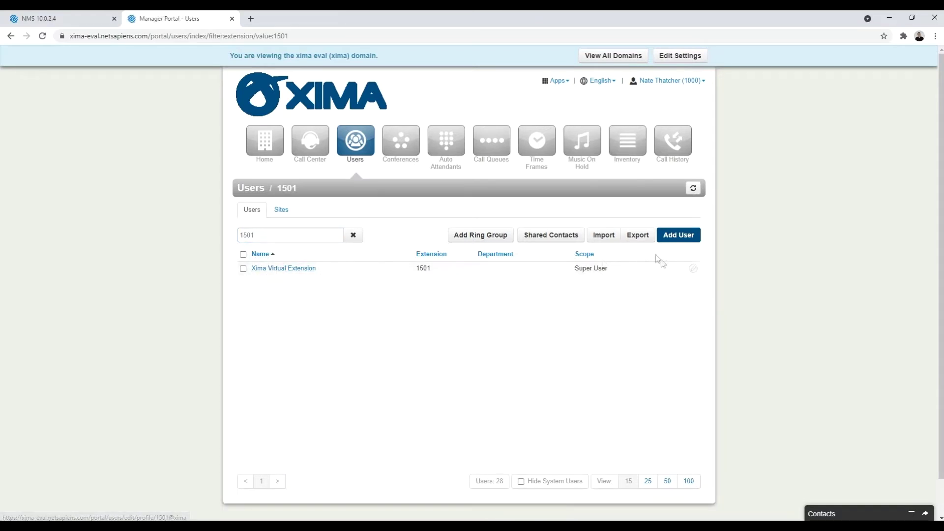
pyautogui.click(693, 268)
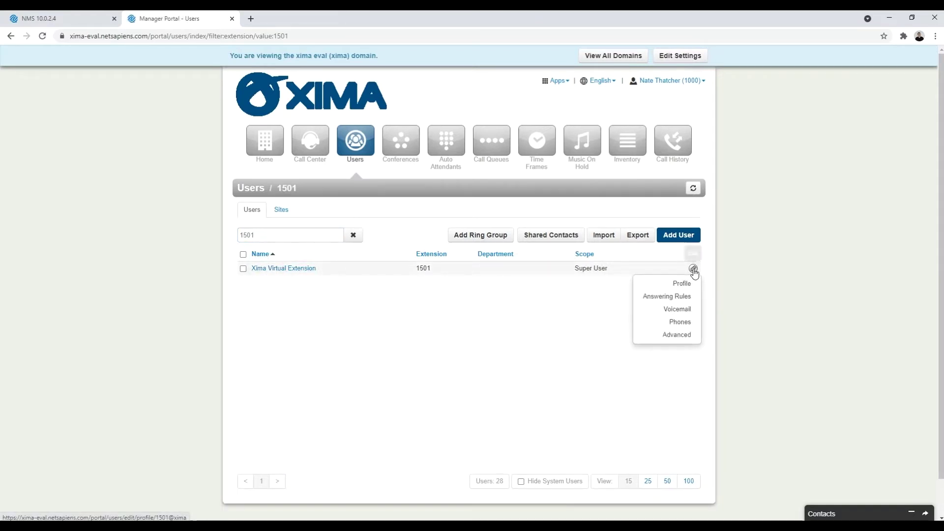
pyautogui.click(688, 322)
pyautogui.click(681, 269)
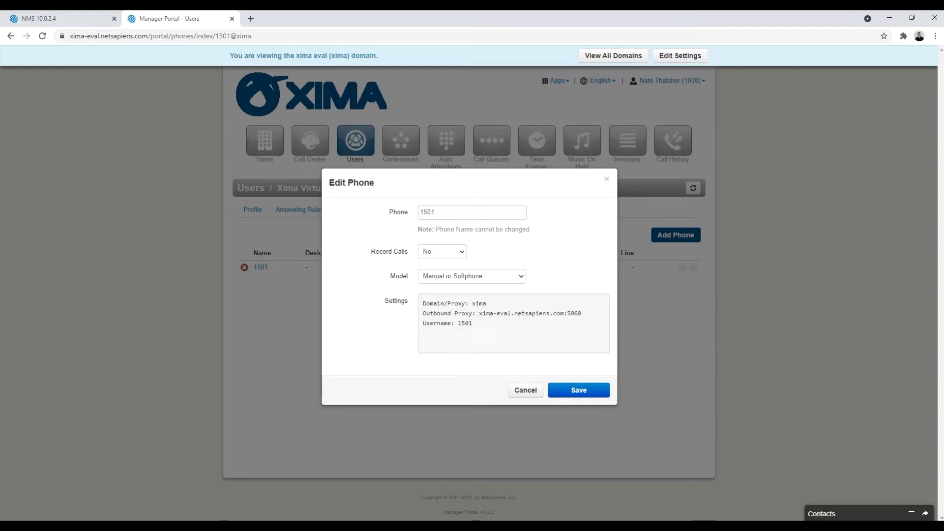
# Step: Enter xima as the Domain in the Netsapiens Platform Settings
pyautogui.hotkey('alt', 'Tab')
pyautogui.click(385, 149)
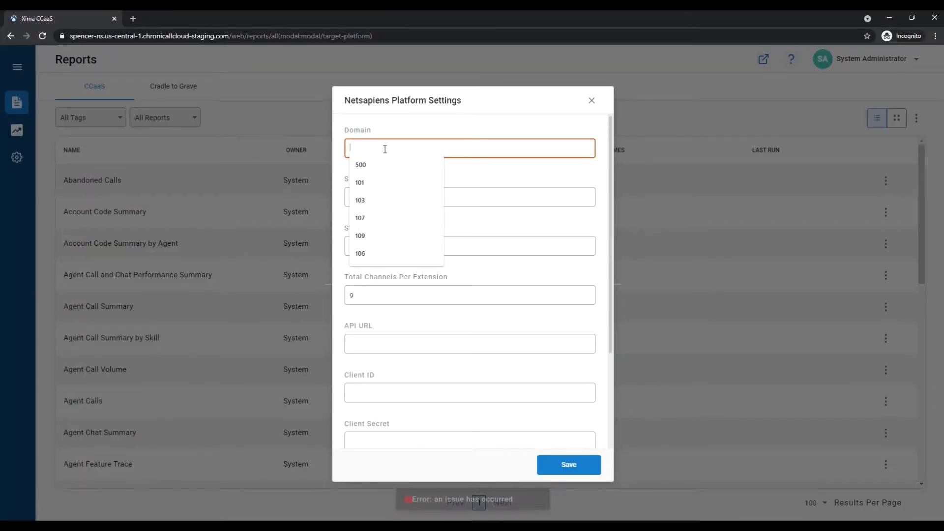
pyautogui.write('xima')
pyautogui.press('Tab')
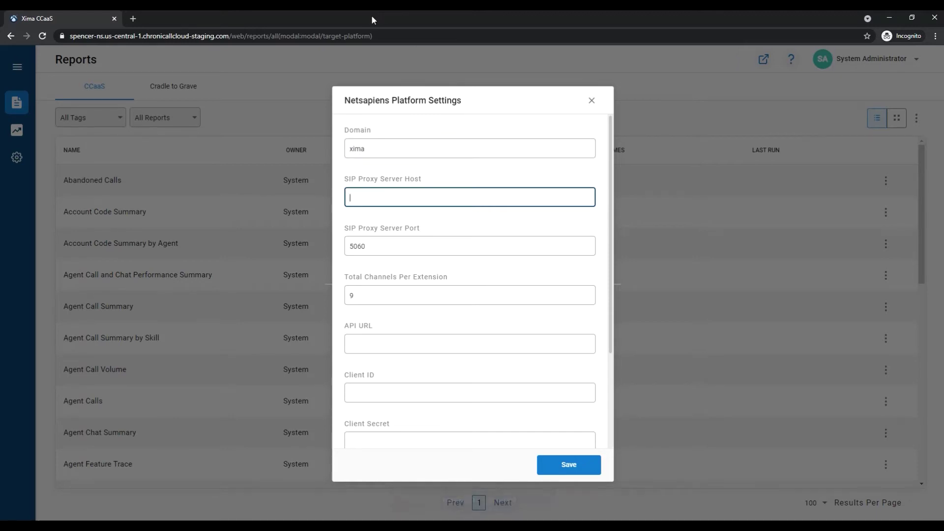
# Step: Paste xima-eval.netsapiens.com as SIP Proxy Server Host, keeping port 5060
pyautogui.hotkey('alt', 'Tab')
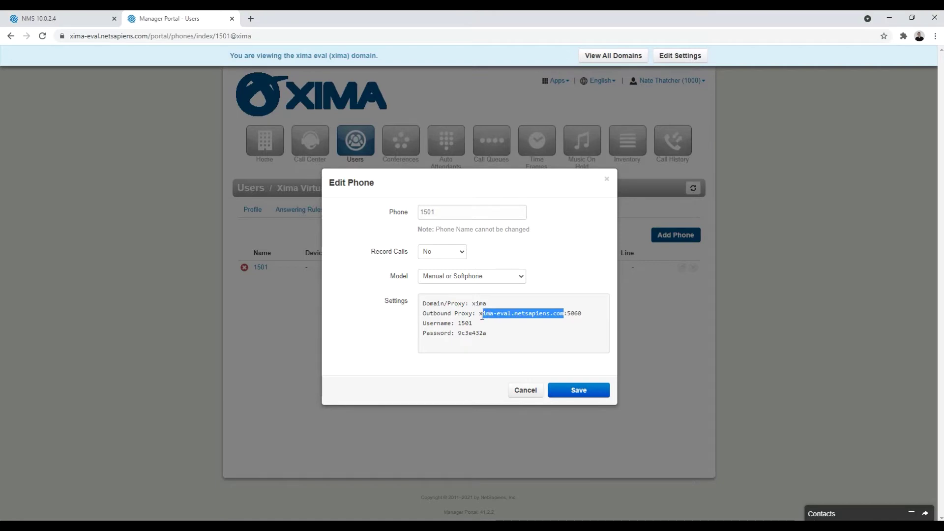
pyautogui.hotkey('alt', 'Tab')
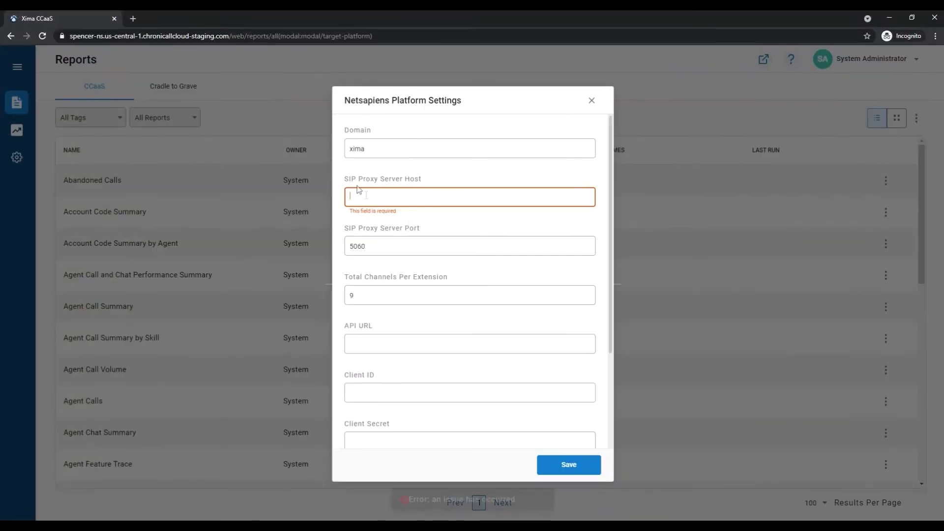
pyautogui.click(358, 196)
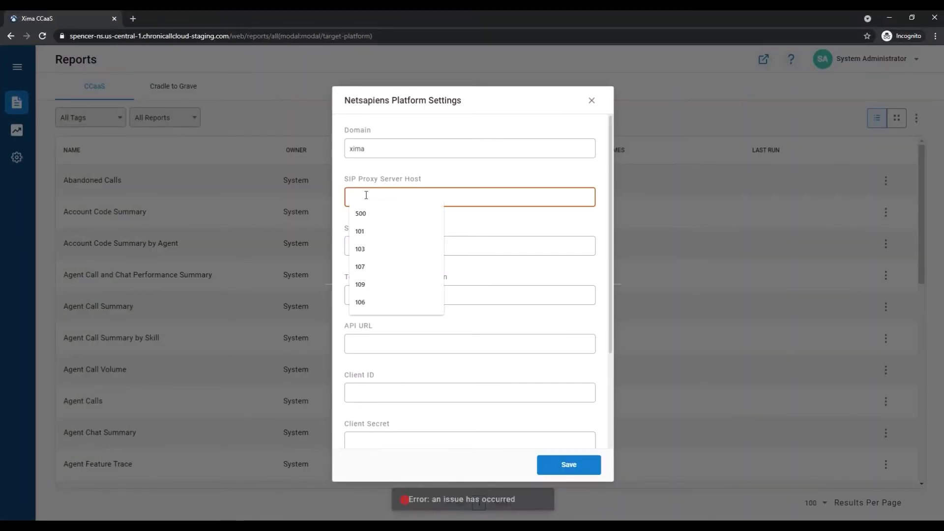
pyautogui.write('xima-eval.netsapiens.com')
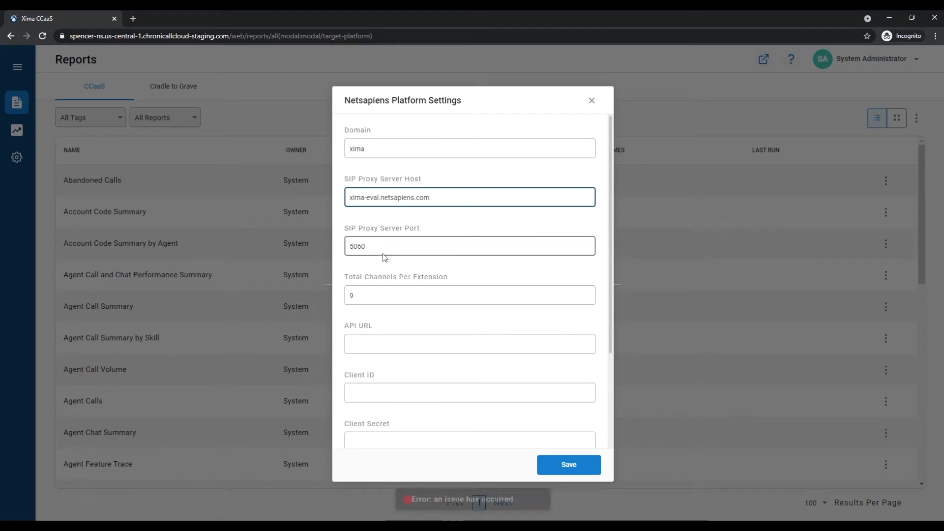
pyautogui.click(383, 247)
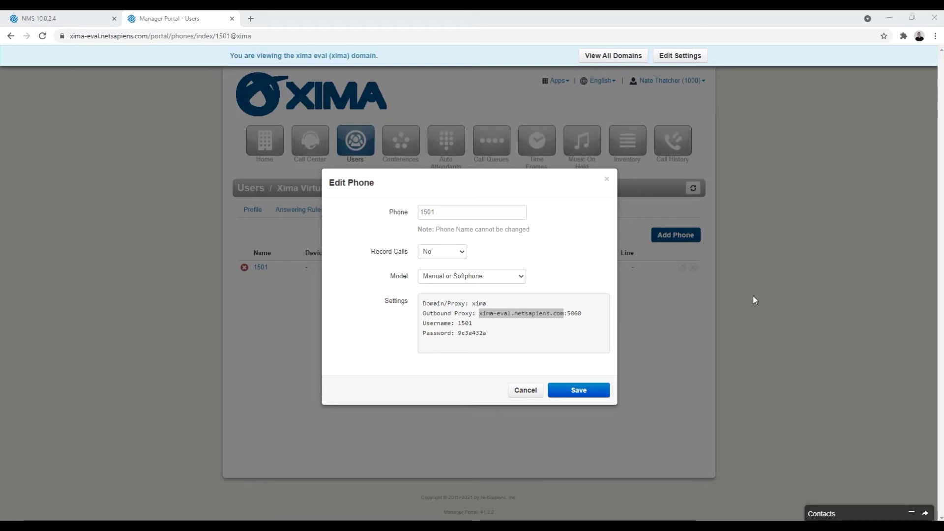
pyautogui.moveTo(423, 323); pyautogui.dragTo(496, 335)
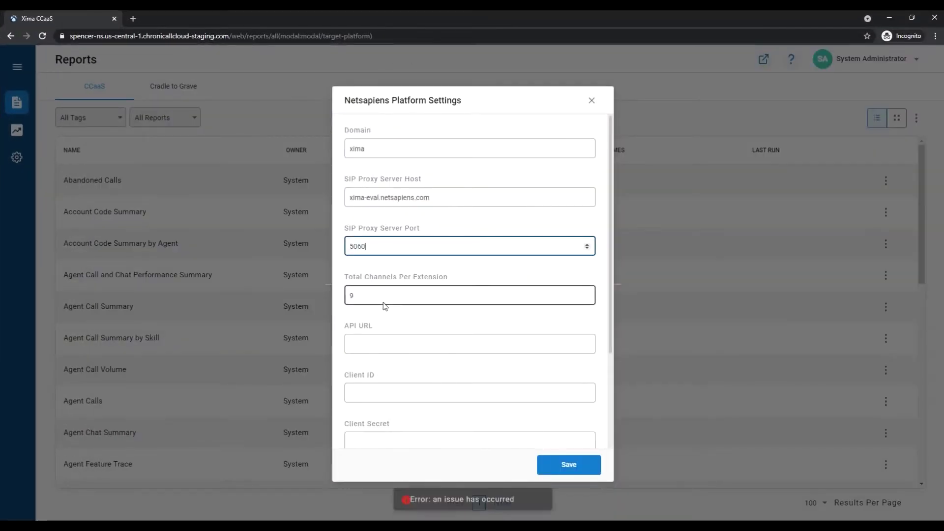
pyautogui.scroll(-1, 389, 299)
pyautogui.scroll(-1, 390, 299)
pyautogui.click(375, 215)
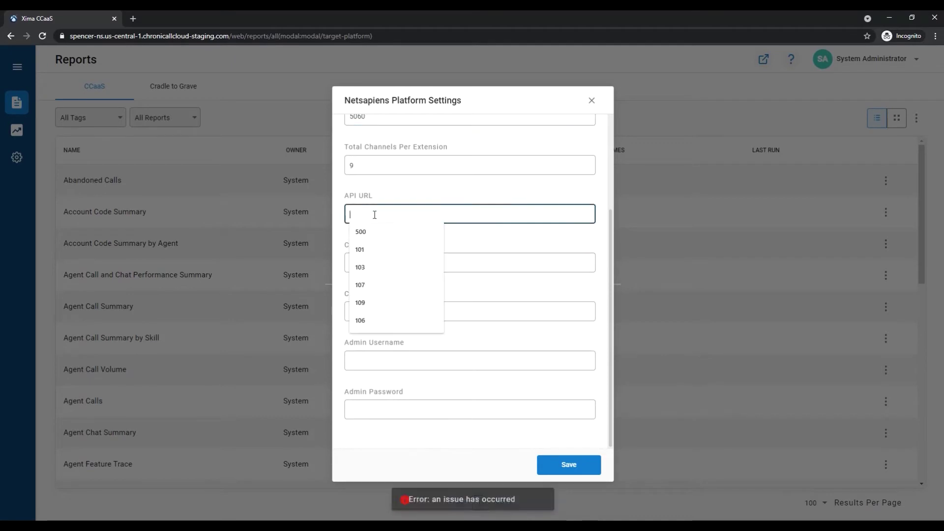
pyautogui.click(393, 193)
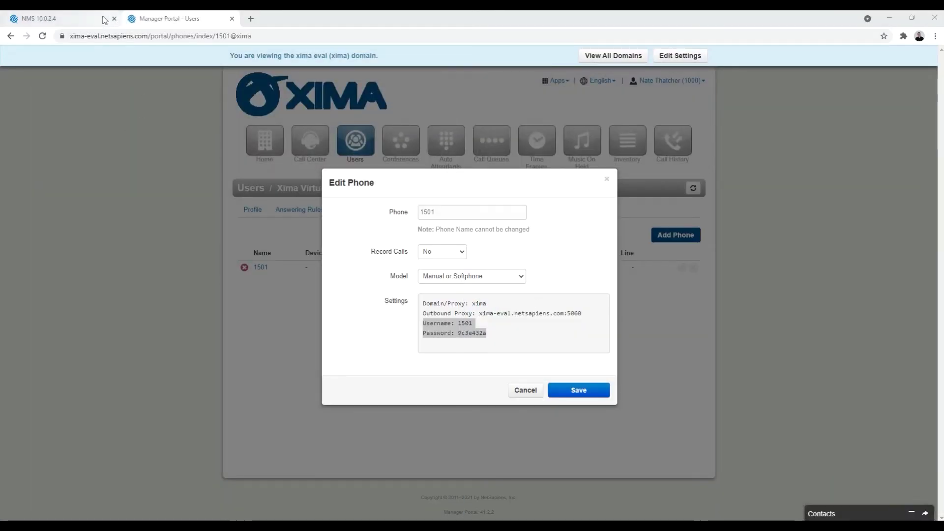
pyautogui.click(162, 36)
pyautogui.click(157, 36)
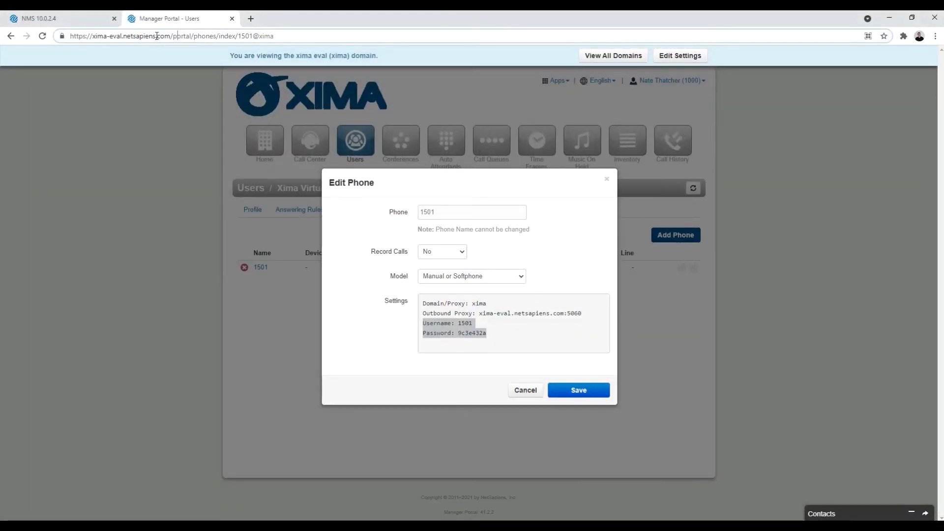
pyautogui.moveTo(174, 36); pyautogui.dragTo(26, 35)
pyautogui.hotkey('ctrl', 'c')
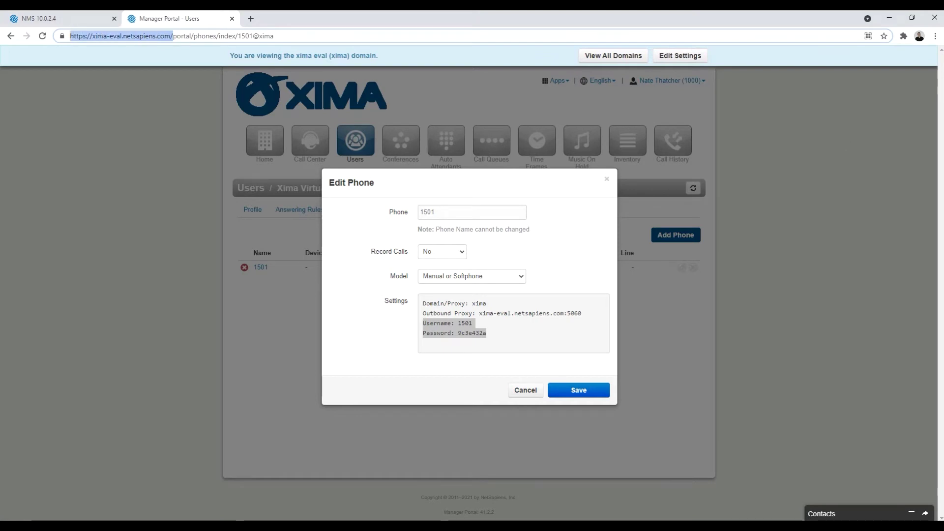
pyautogui.hotkey('alt', 'Tab')
pyautogui.click(395, 214)
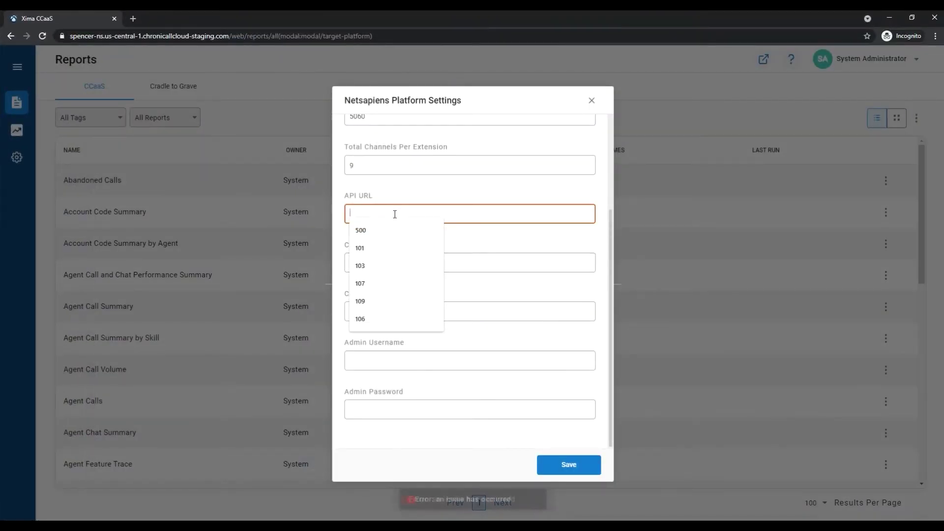
pyautogui.hotkey('ctrl', 'v')
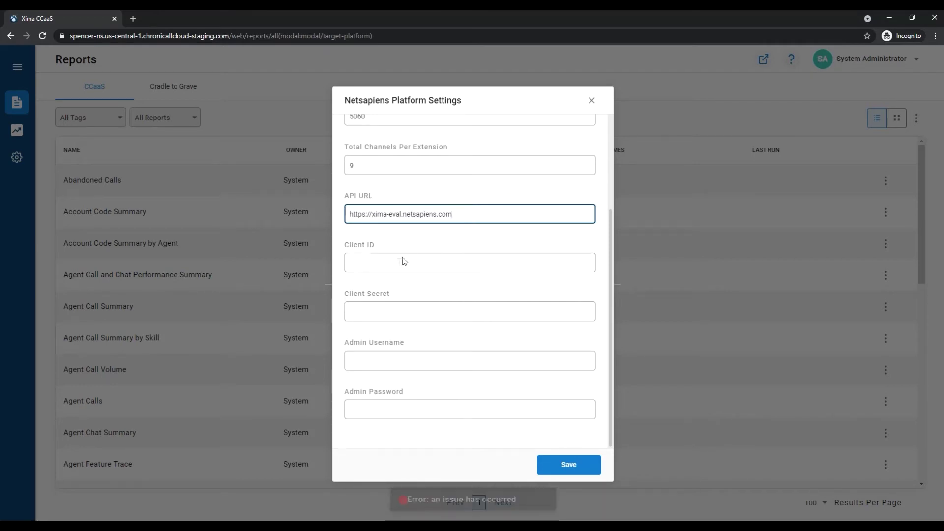
# Step: Enter extension 1501's login as Admin Username, then bring the NMS Users page forward
pyautogui.click(392, 365)
pyautogui.write('1')
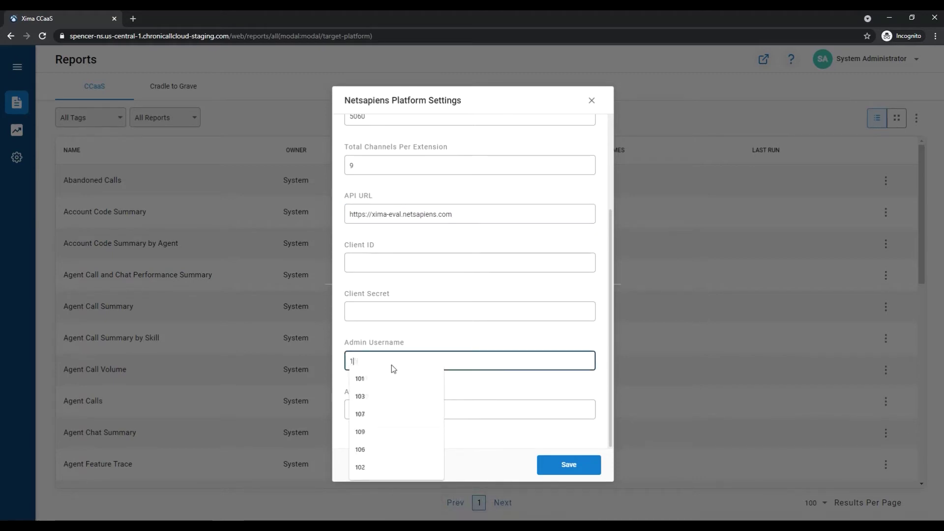
pyautogui.write('501@xima')
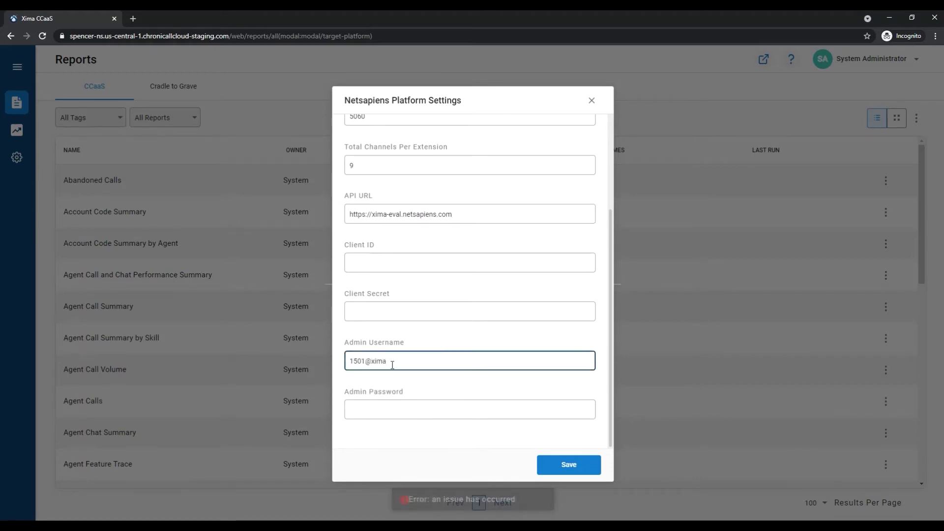
pyautogui.press('Tab')
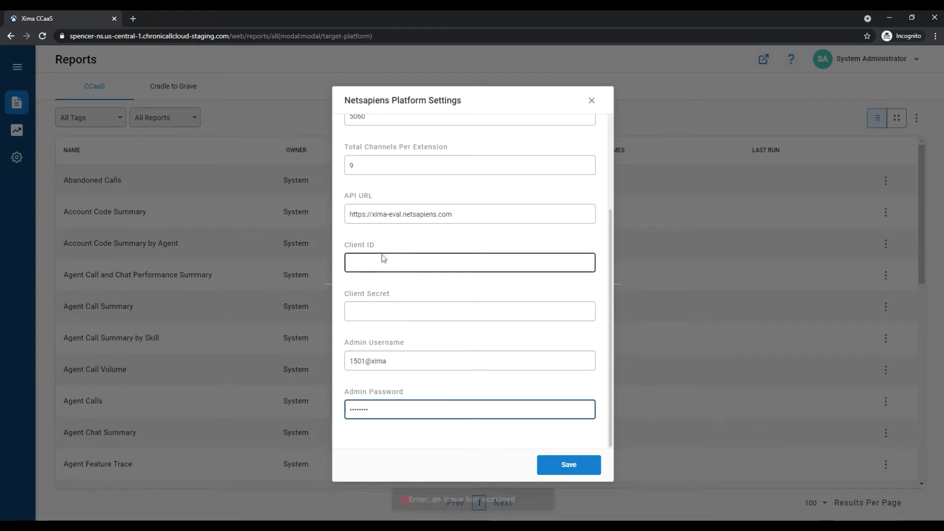
pyautogui.moveTo(299, 12); pyautogui.dragTo(942, 408)
pyautogui.click(72, 14)
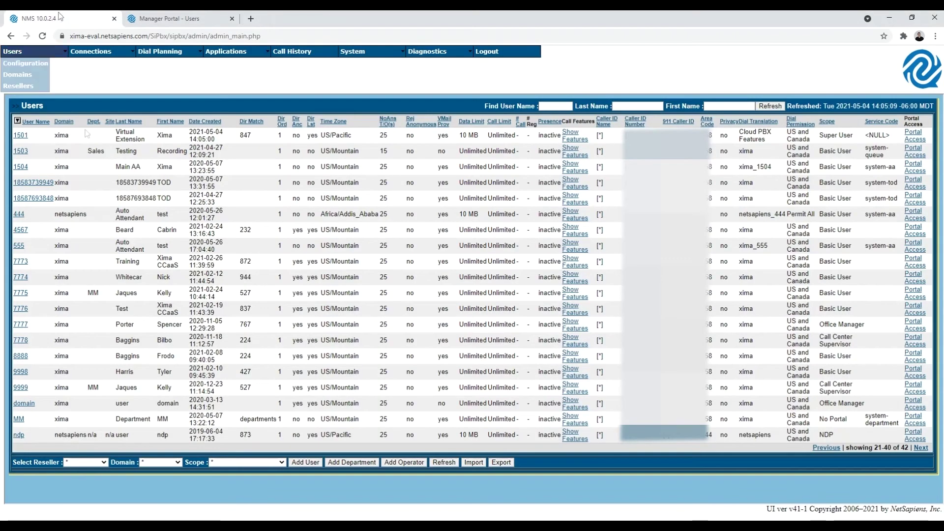
# Step: Go to System > Settings > Advanced > Oauth Clients and start adding a client
pyautogui.moveTo(355, 53)
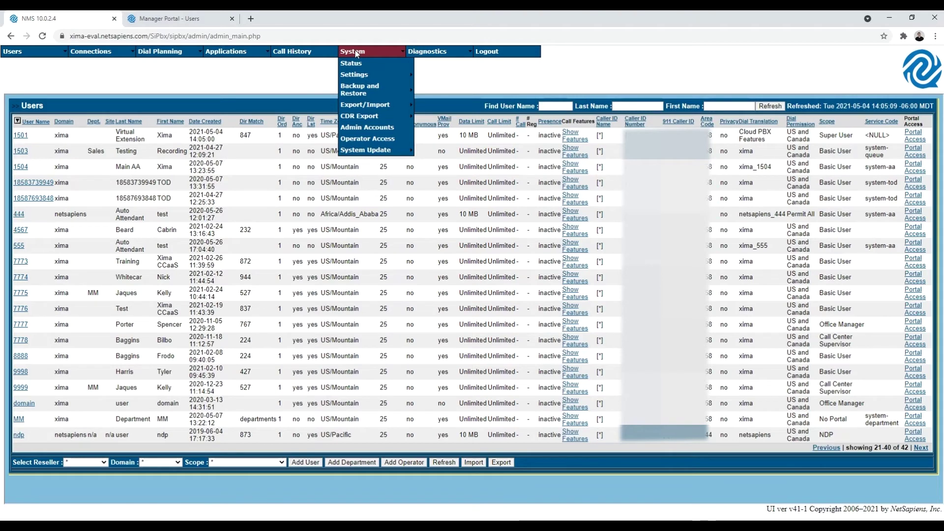
pyautogui.moveTo(364, 76)
pyautogui.moveTo(440, 161)
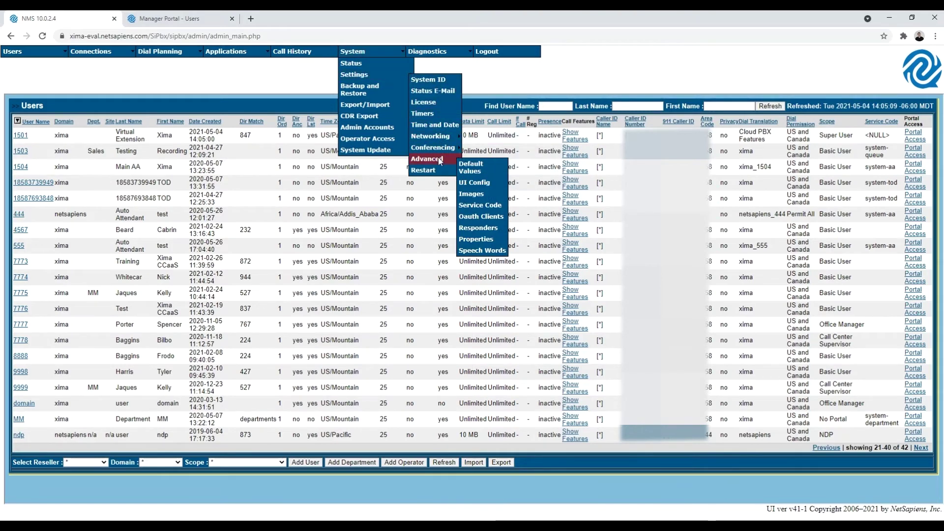
pyautogui.click(481, 217)
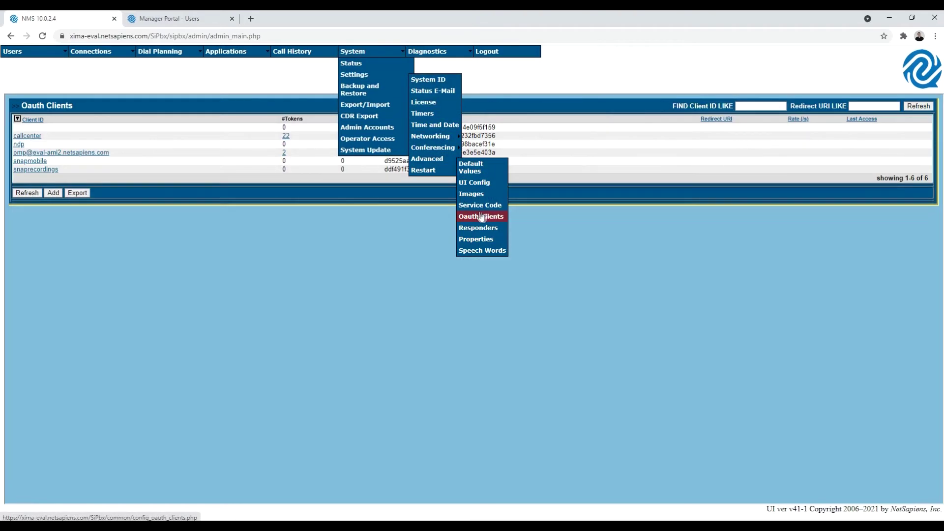
pyautogui.click(54, 193)
# Step: Create the training OAuth client and select its generated client secret
pyautogui.click(440, 127)
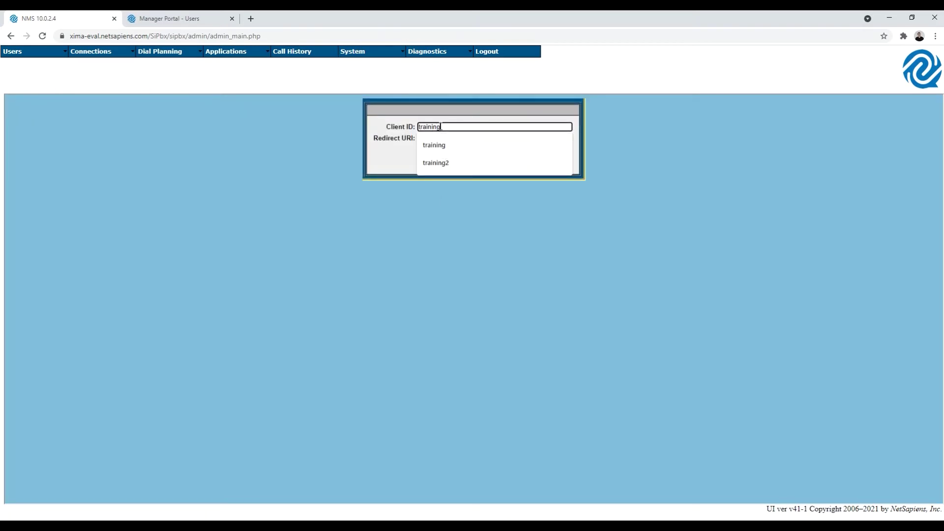
pyautogui.write('training')
pyautogui.click(390, 158)
pyautogui.click(427, 167)
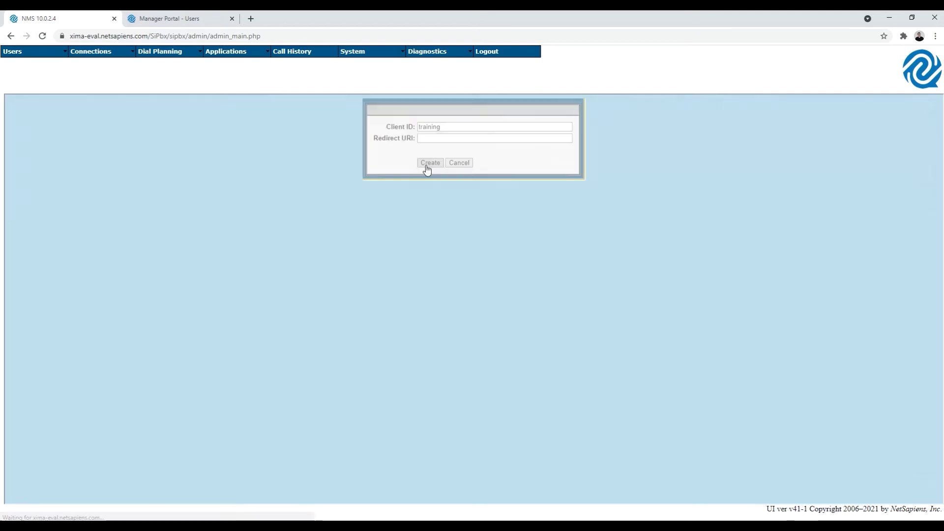
pyautogui.click(24, 178)
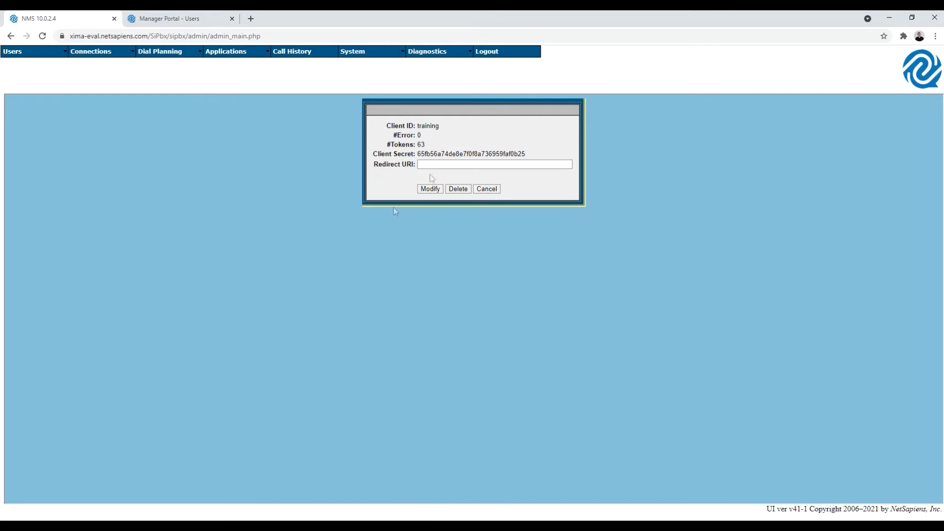
pyautogui.doubleClick(441, 153)
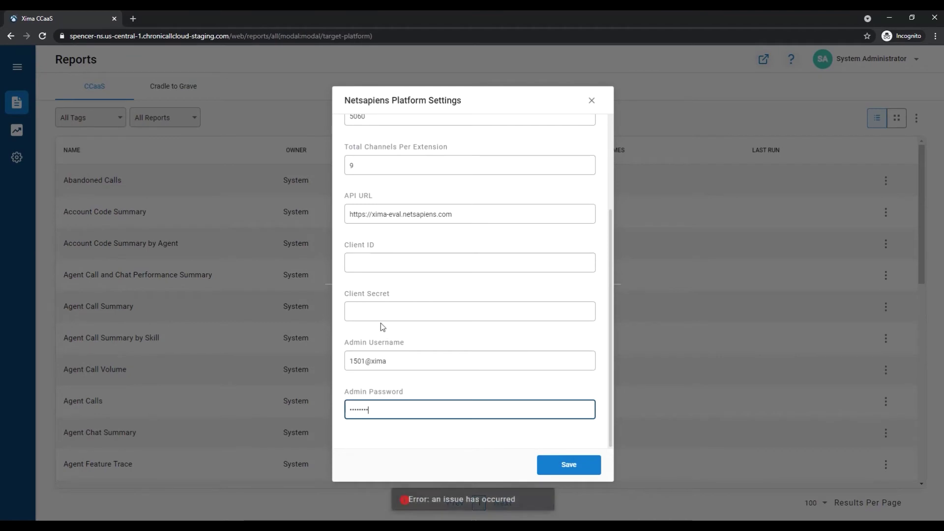
# Step: Enter the copied client secret and client ID 'training' in the Netsapiens settings
pyautogui.click(384, 312)
pyautogui.hotkey('ctrl', 'v')
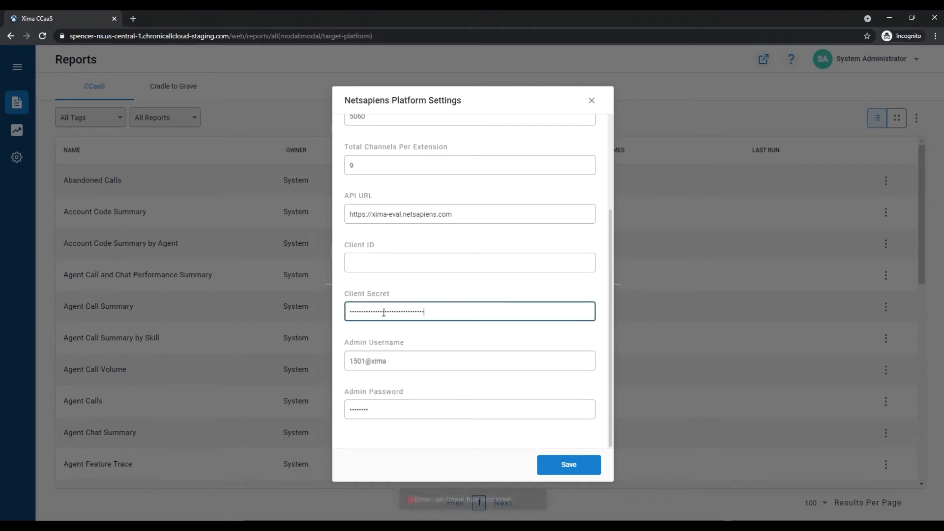
pyautogui.click(383, 263)
pyautogui.write('training')
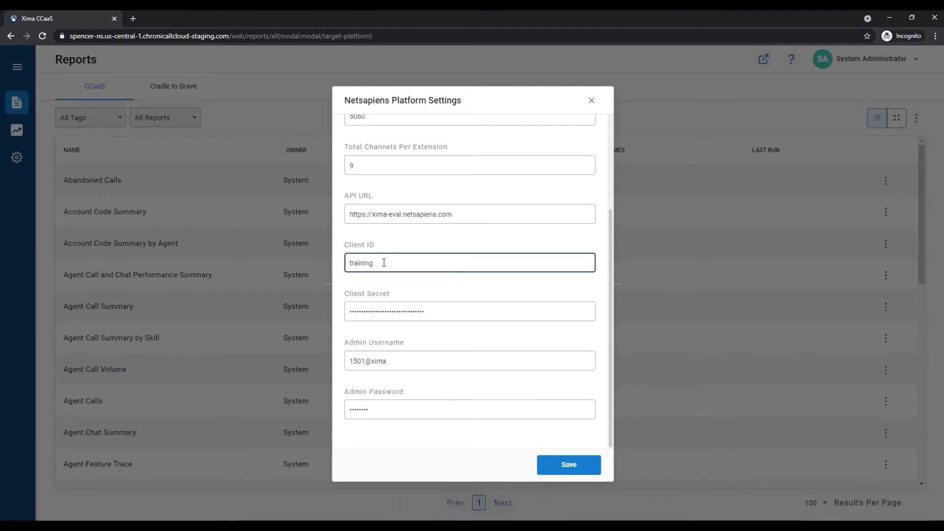
# Step: Save the Netsapiens platform settings, confirm the change, and close the dialog
pyautogui.scroll(2, 417, 348)
pyautogui.scroll(-2, 438, 255)
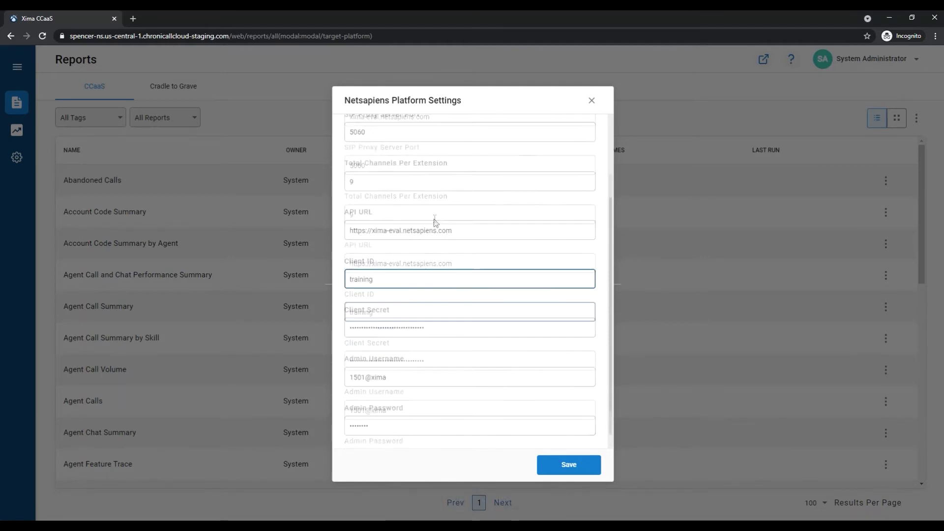
pyautogui.click(574, 464)
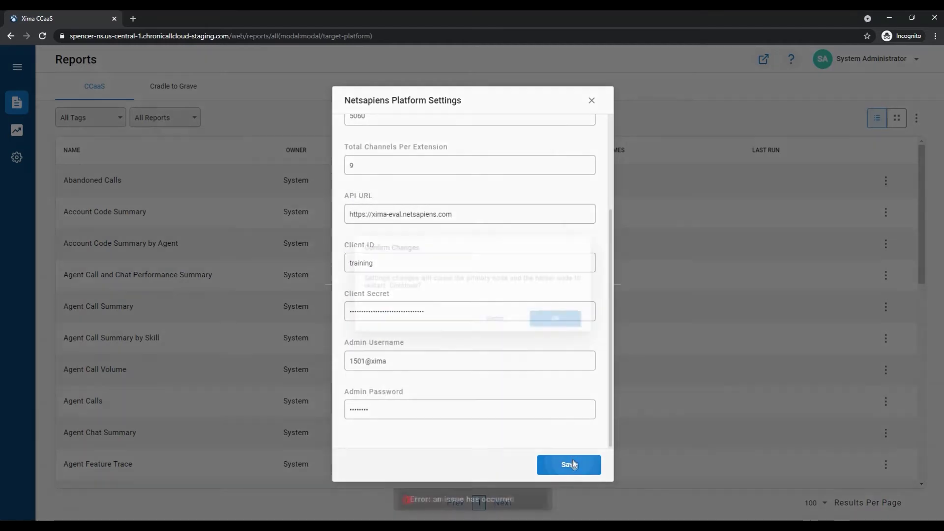
pyautogui.click(572, 329)
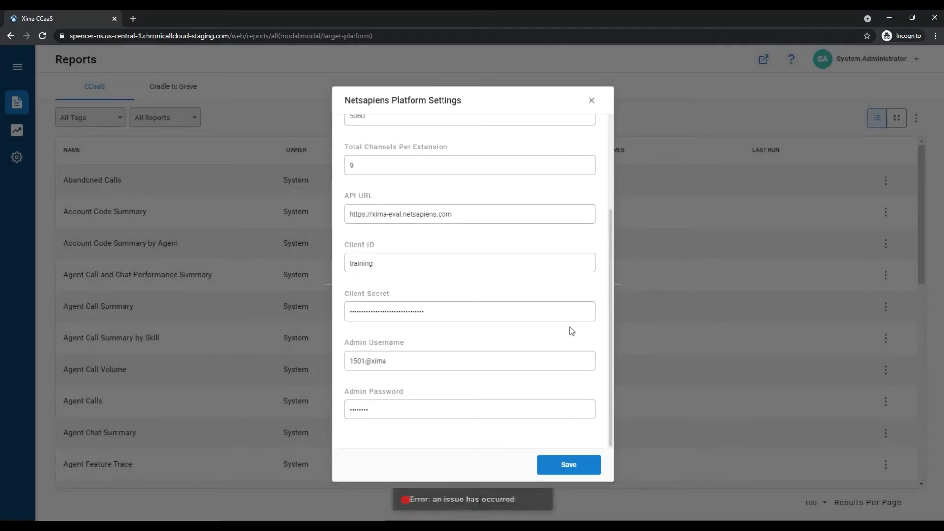
pyautogui.click(592, 101)
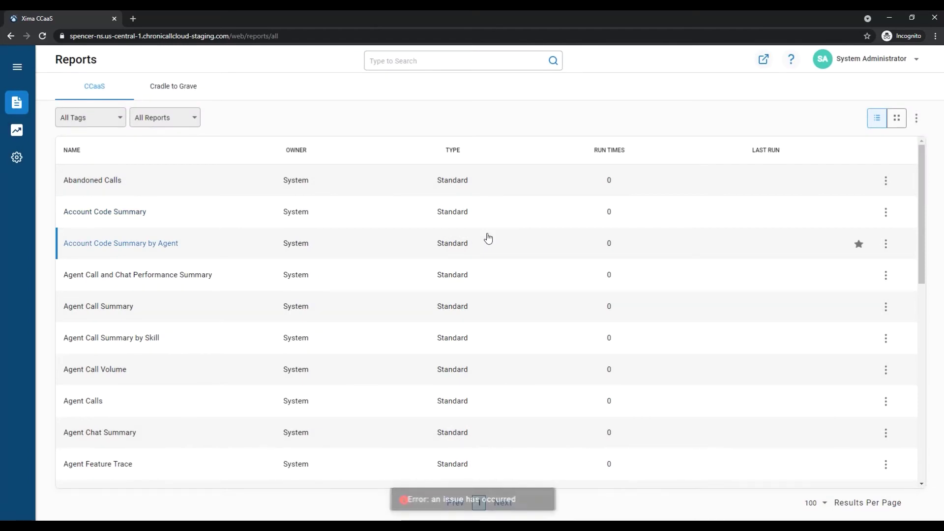
# Step: Open the Manage SIP Extensions list and start a new SIP extension
pyautogui.click(16, 158)
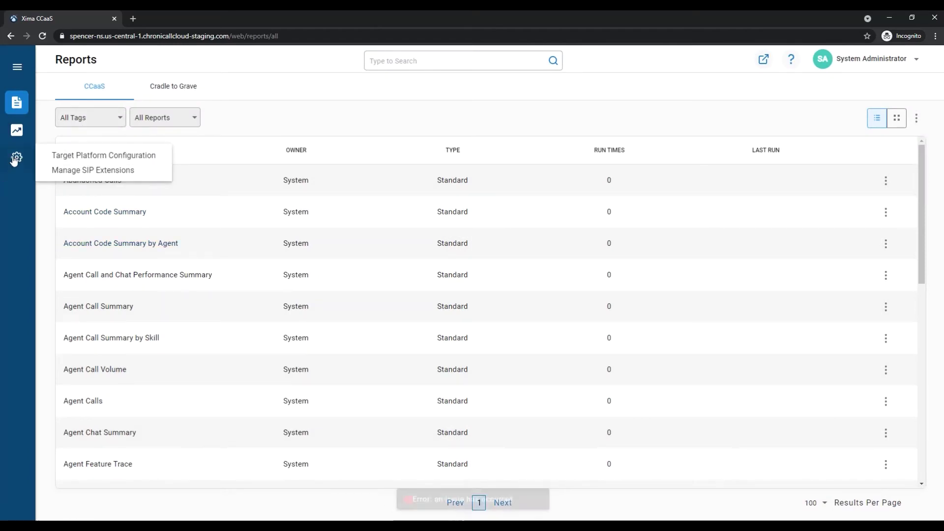
pyautogui.click(89, 171)
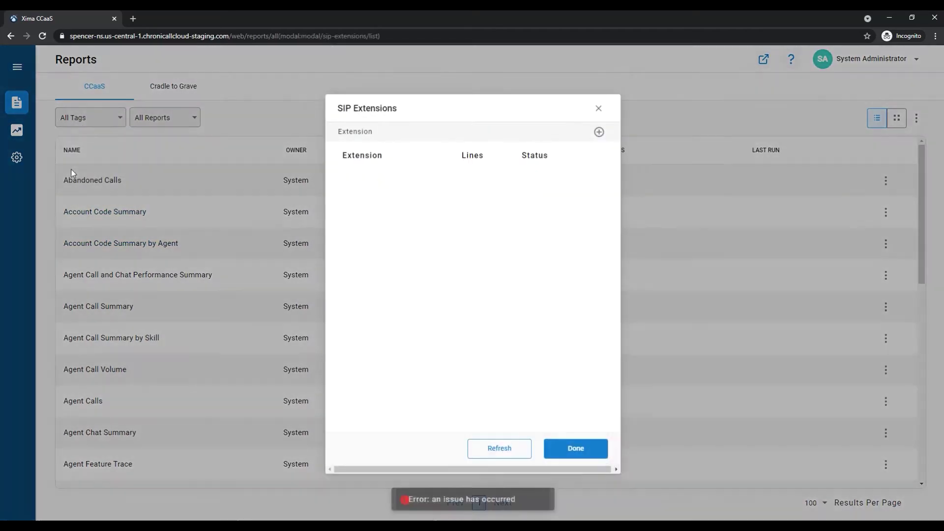
pyautogui.click(599, 131)
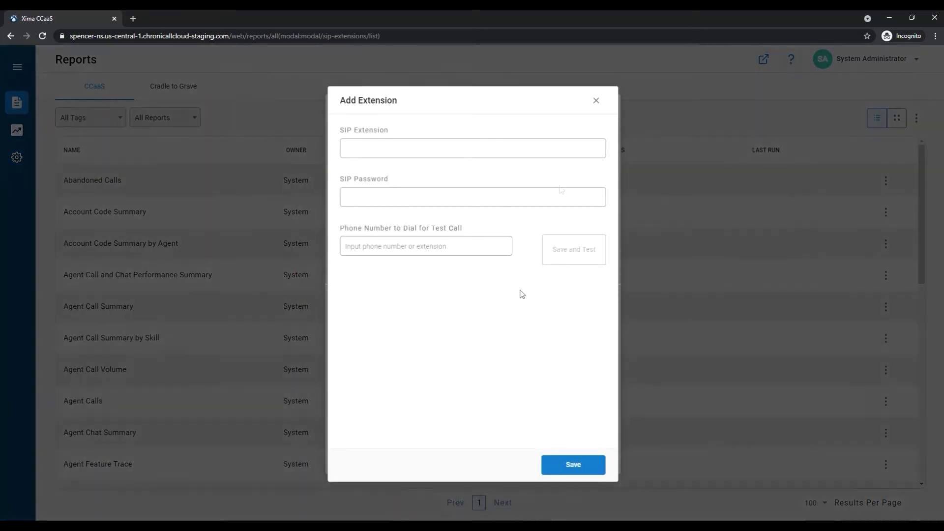
pyautogui.click(372, 155)
pyautogui.click(465, 196)
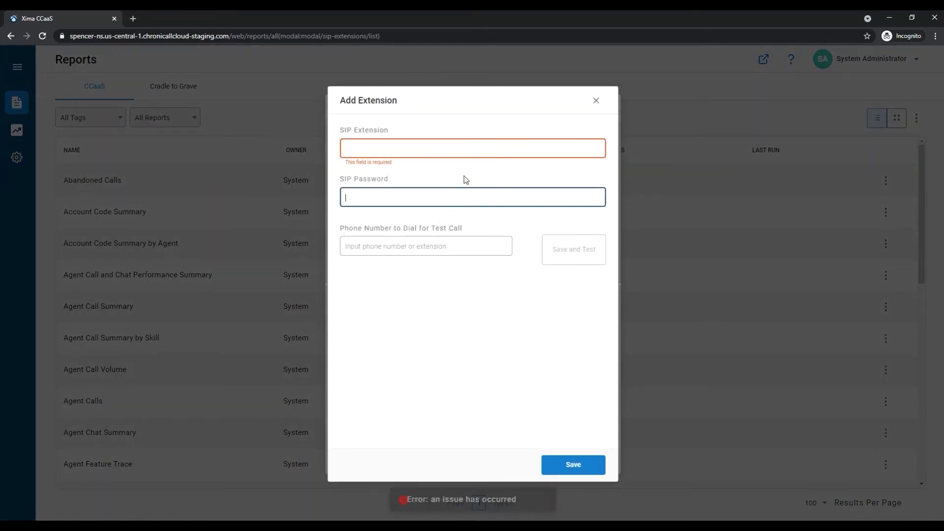
pyautogui.click(442, 166)
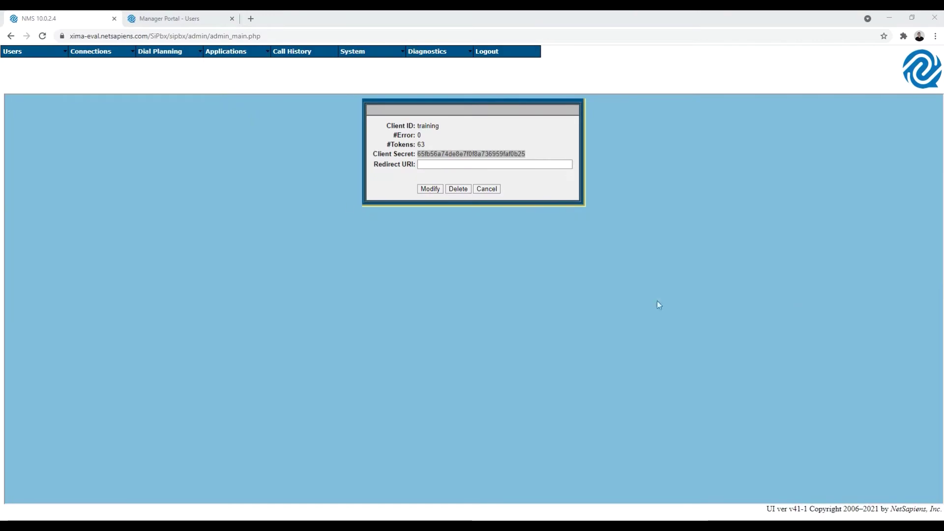
# Step: Fill in the SIP password from Manager Portal and extension 1501, then save
pyautogui.click(140, 14)
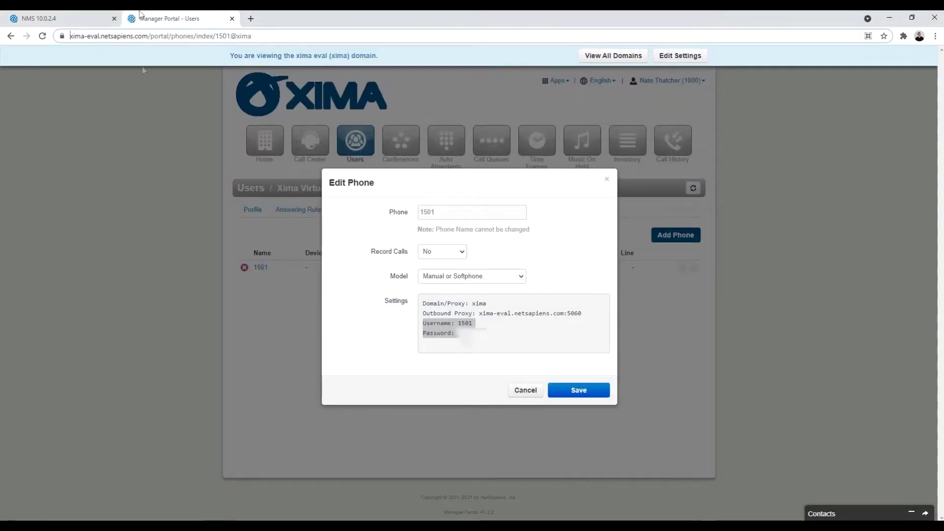
pyautogui.doubleClick(465, 323)
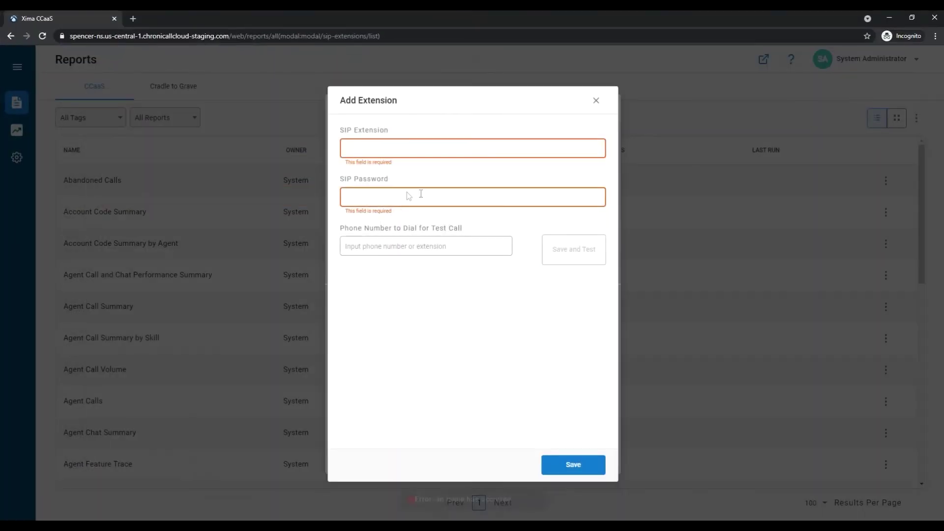
pyautogui.click(397, 196)
pyautogui.hotkey('ctrl', 'v')
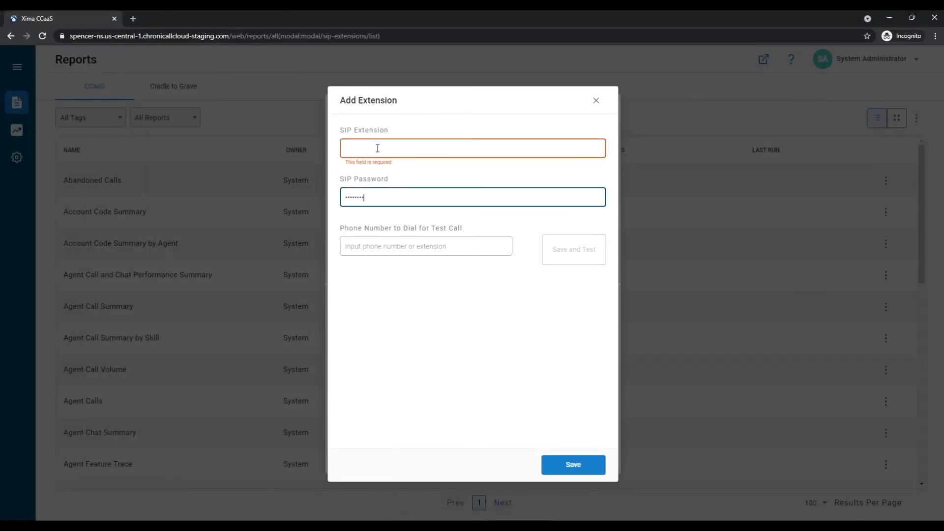
pyautogui.click(377, 147)
pyautogui.write('1501')
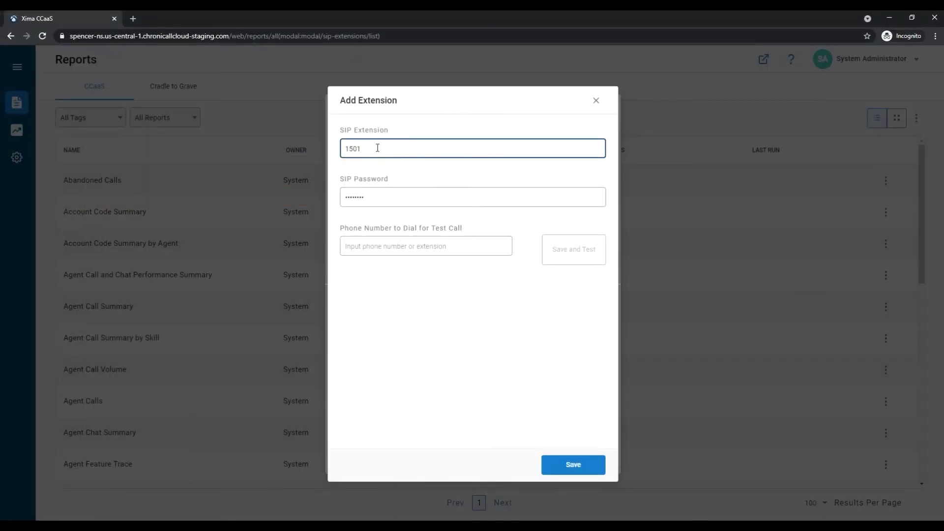
pyautogui.click(579, 465)
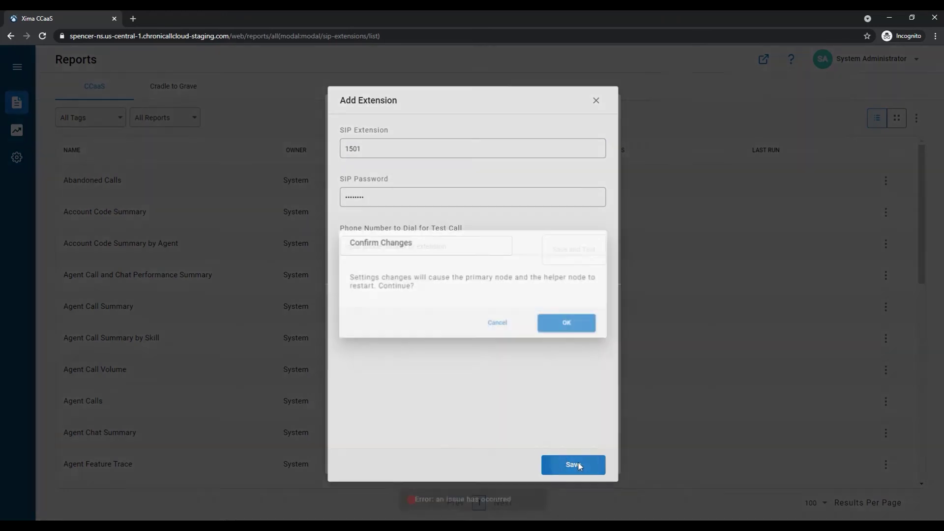
# Step: Confirm the node restart so 1501 registers with 9 lines, then close the extensions list
pyautogui.click(586, 327)
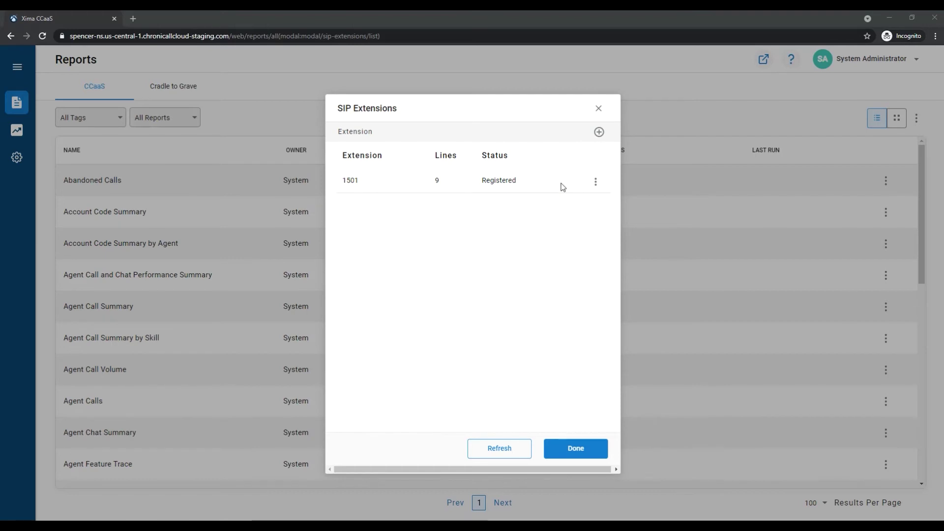
pyautogui.click(587, 450)
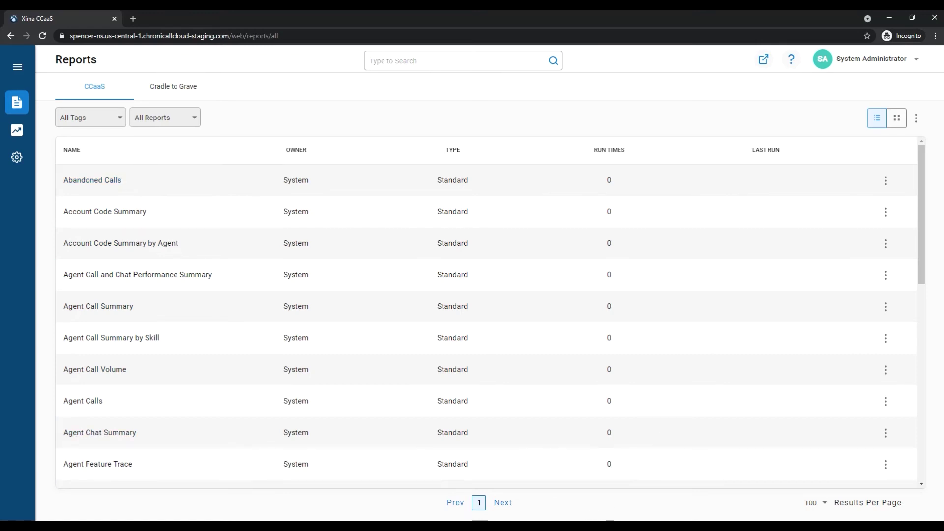
pyautogui.click(567, 526)
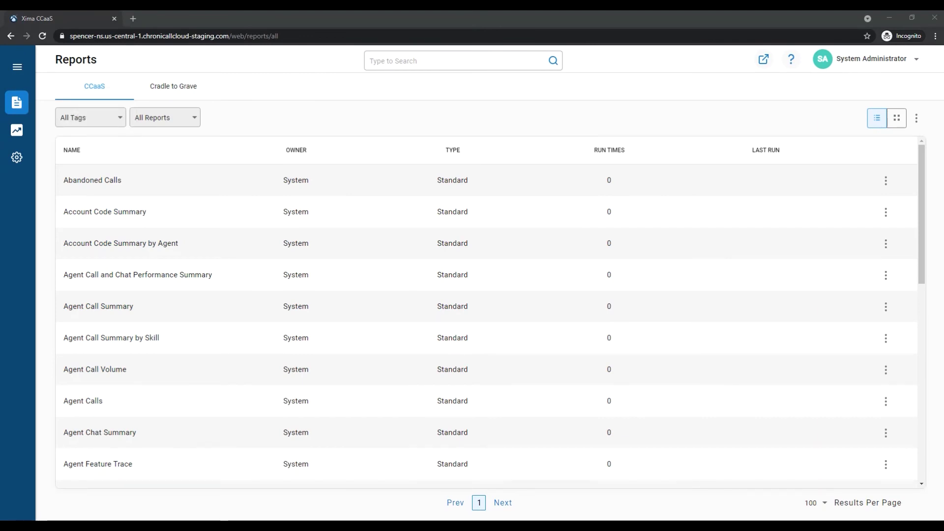
pyautogui.click(221, 36)
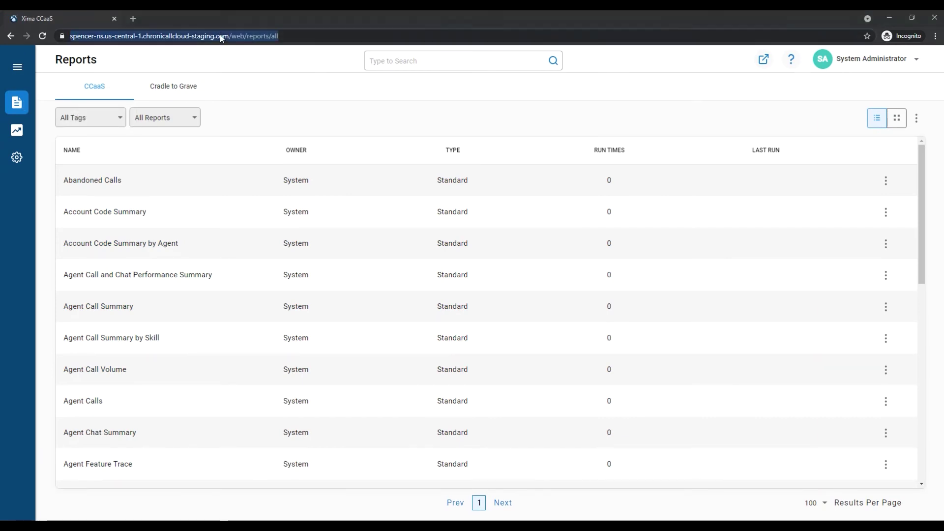
pyautogui.click(237, 36)
pyautogui.moveTo(255, 35); pyautogui.dragTo(70, 35)
pyautogui.hotkey('ctrl', 'c')
pyautogui.hotkey('ctrl', 't')
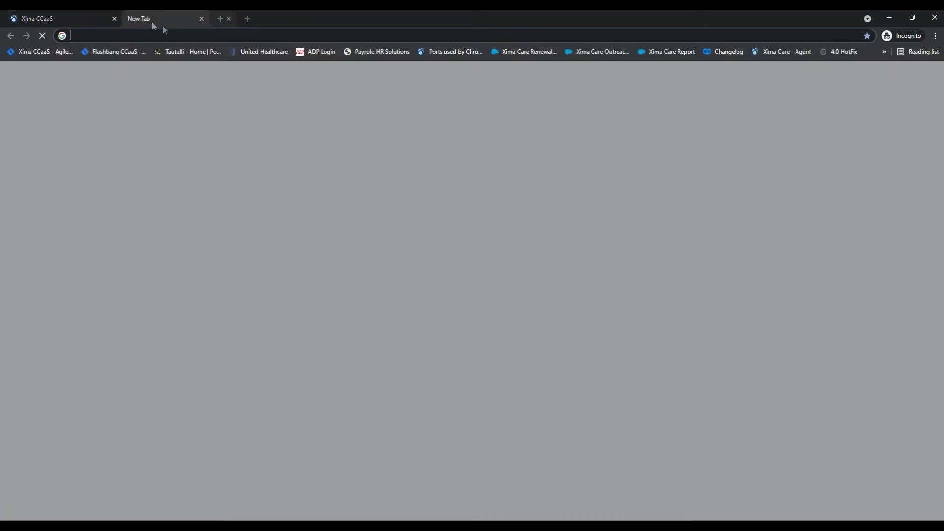
pyautogui.hotkey('ctrl', 'v')
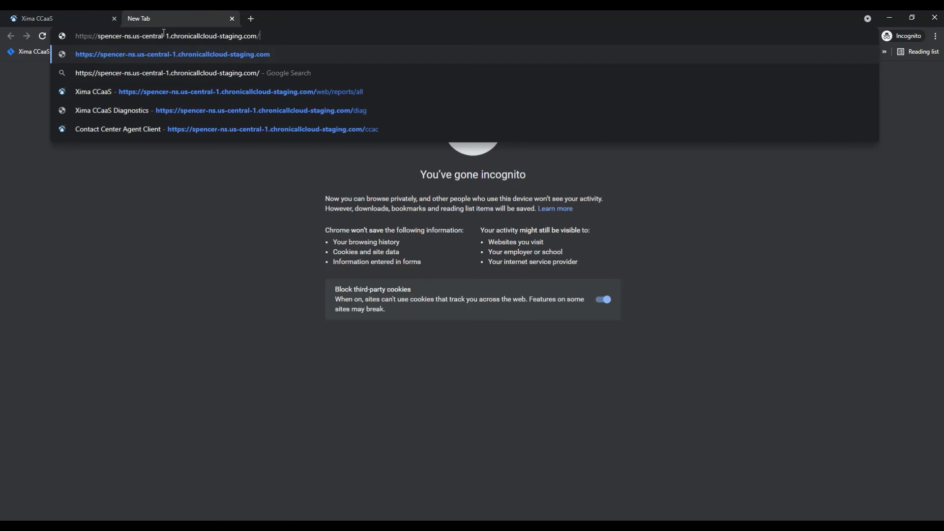
pyautogui.press('Return')
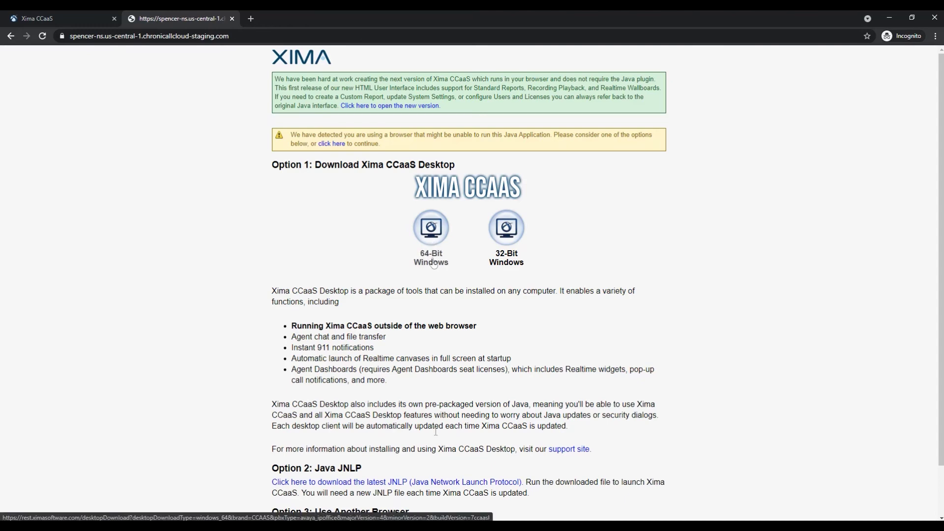
# Step: Launch Internet Explorer and load the Xima CCaaS server address to start the Java client
pyautogui.press('super')
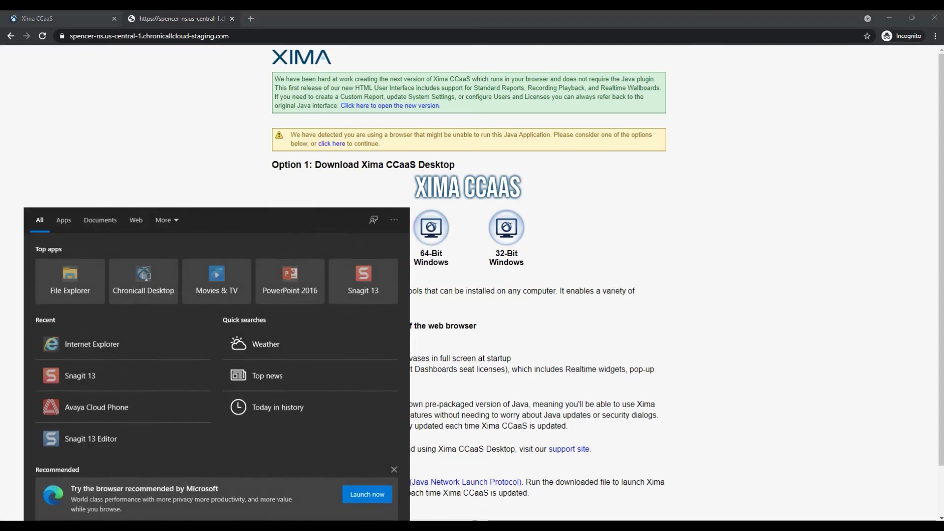
pyautogui.write('inten')
pyautogui.press('BackSpace')
pyautogui.write('r')
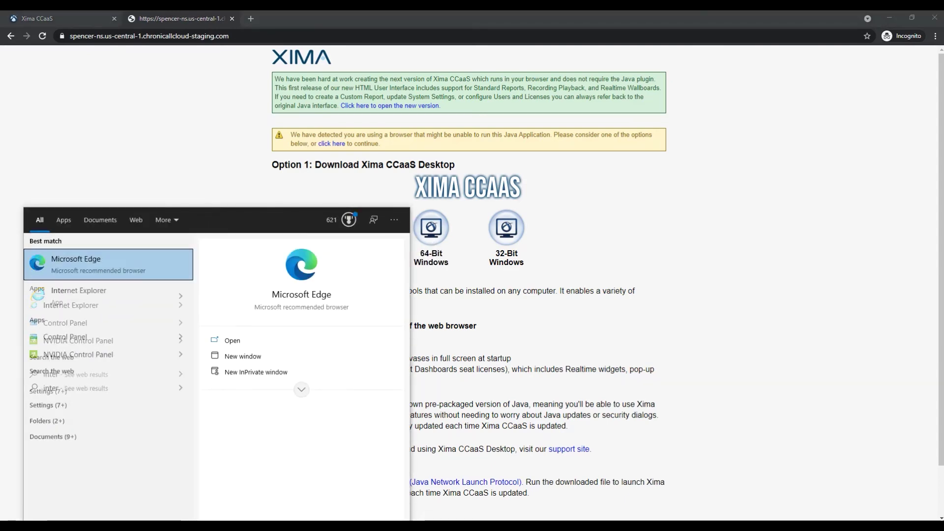
pyautogui.click(79, 294)
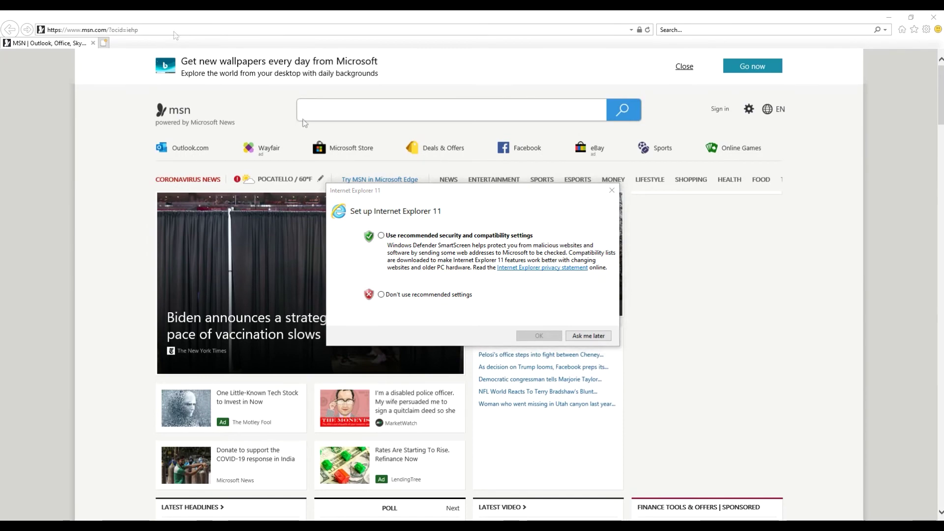
pyautogui.press('Escape')
pyautogui.click(150, 29)
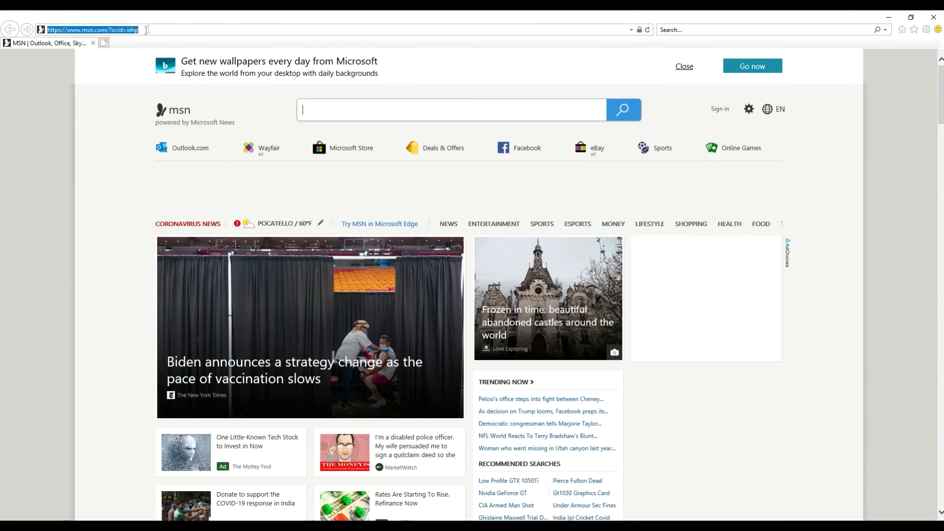
pyautogui.hotkey('ctrl', 'v')
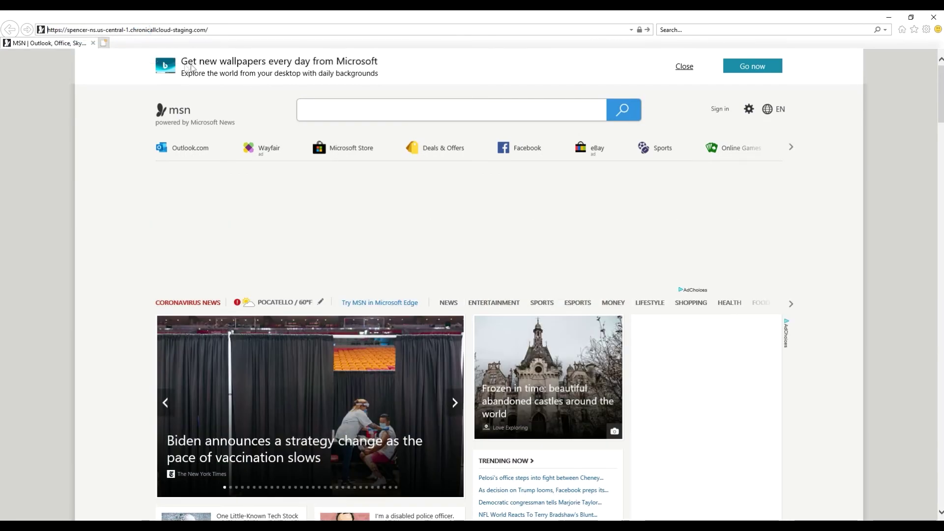
pyautogui.press('Return')
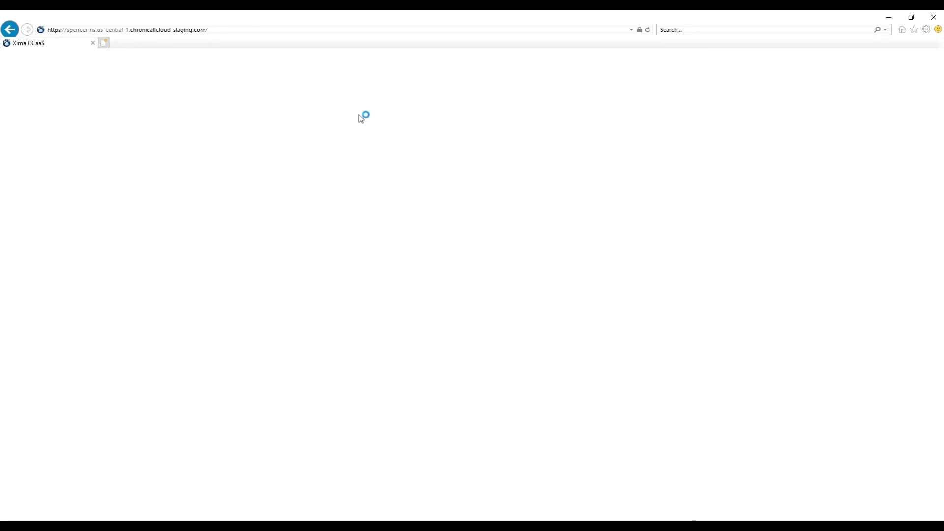
# Step: Close Internet Explorer and the download-options tab, and maximize the Xima CCaaS client
pyautogui.click(938, 18)
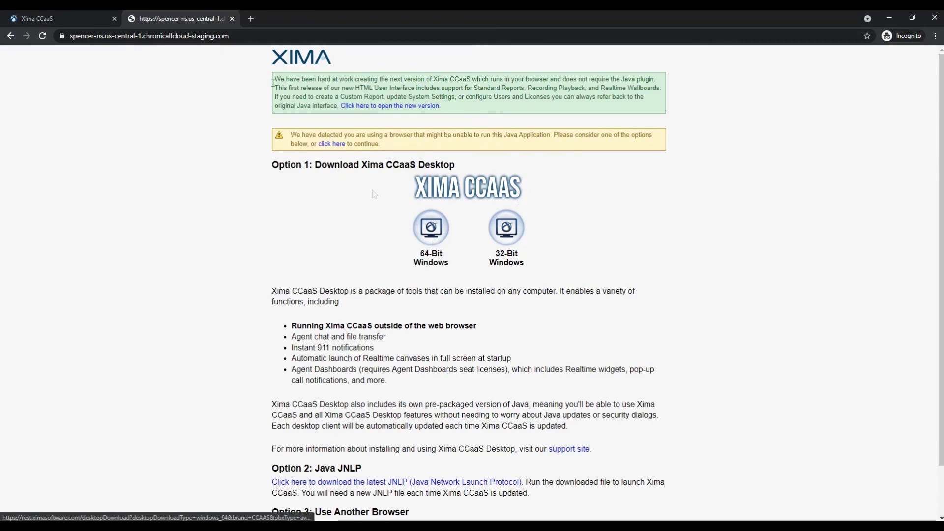
pyautogui.click(232, 19)
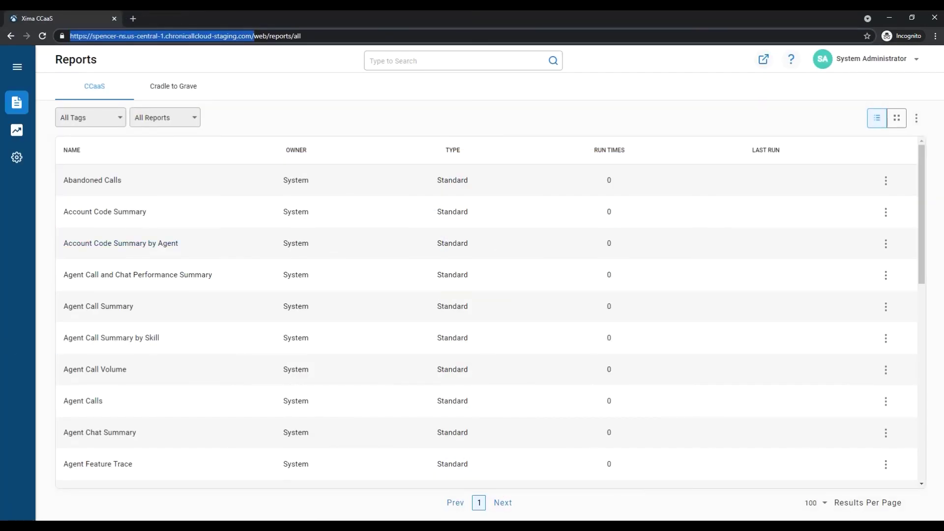
pyautogui.moveTo(134, 487); pyautogui.dragTo(195, 11)
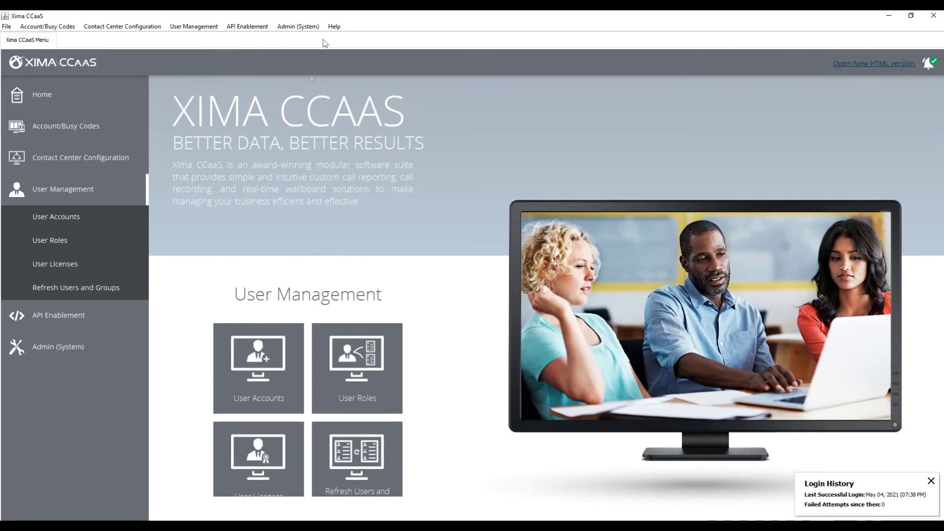